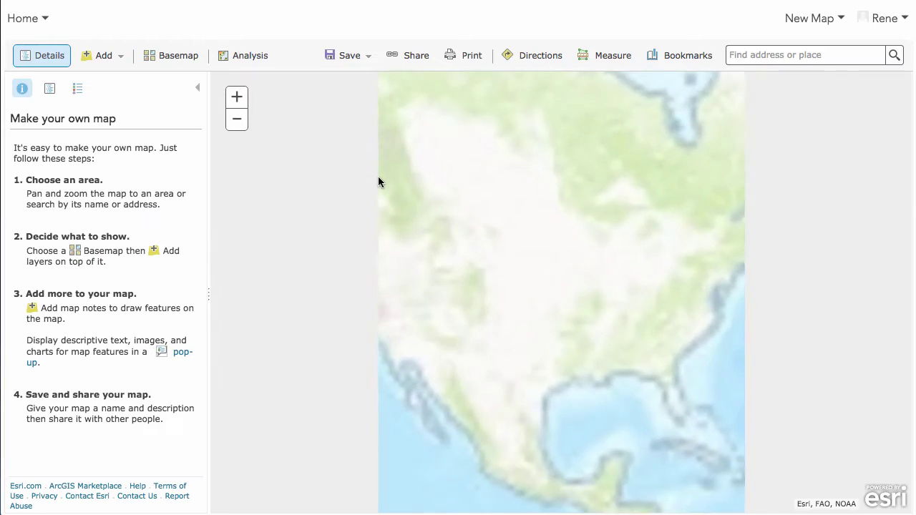
Search the My Organization layers and add the Requests layer to the map.
left_click(104, 57)
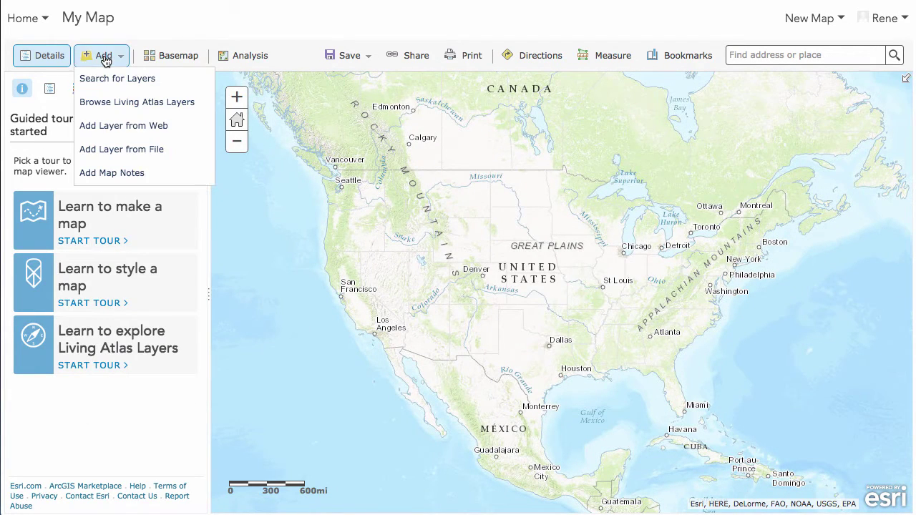
left_click(102, 78)
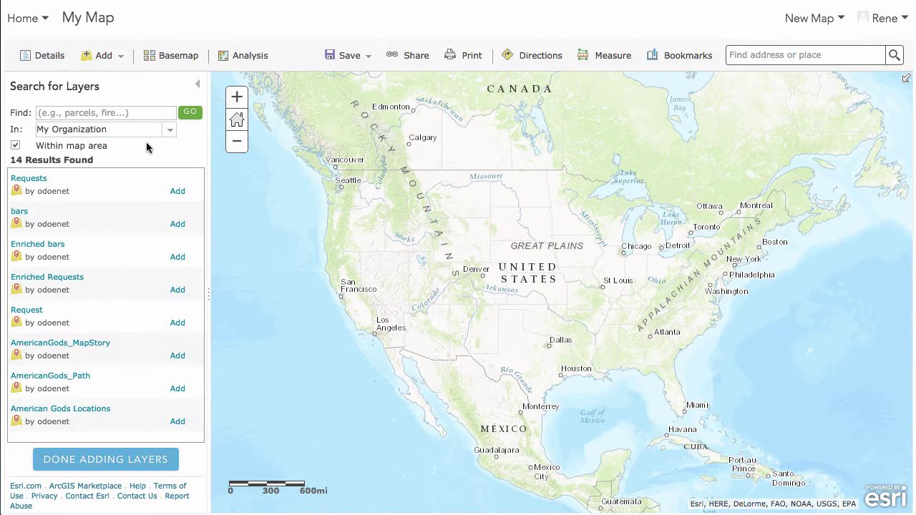
left_click(177, 192)
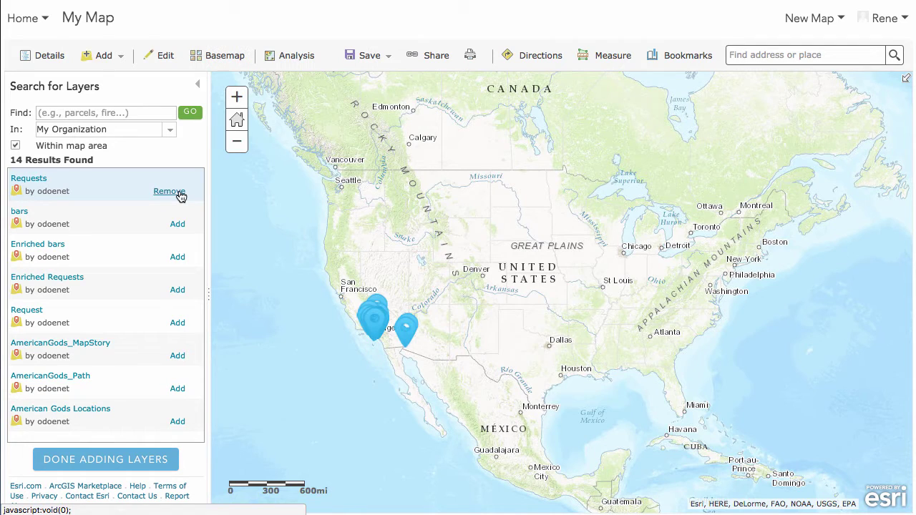
Add the Request layer from the organization's results as well and finish adding layers.
scroll(123, 300, "down", 3)
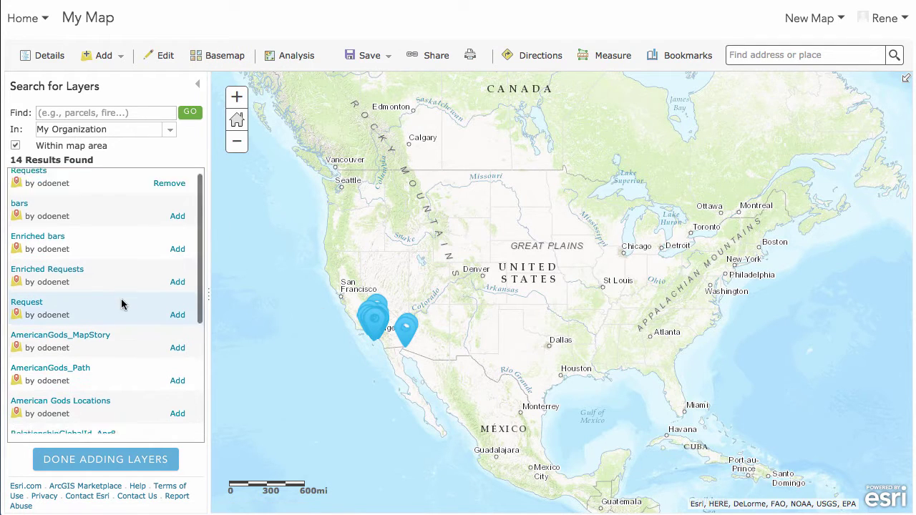
scroll(121, 304, "down", 3)
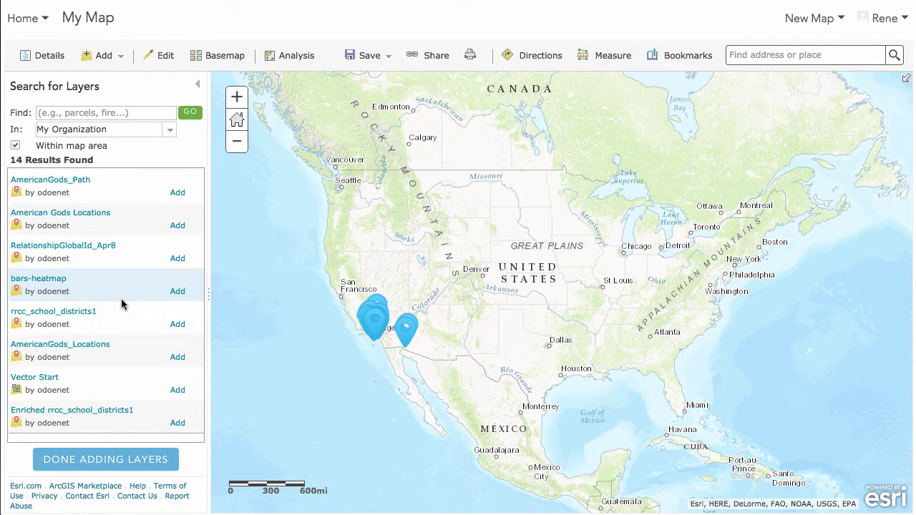
scroll(121, 302, "up", 6)
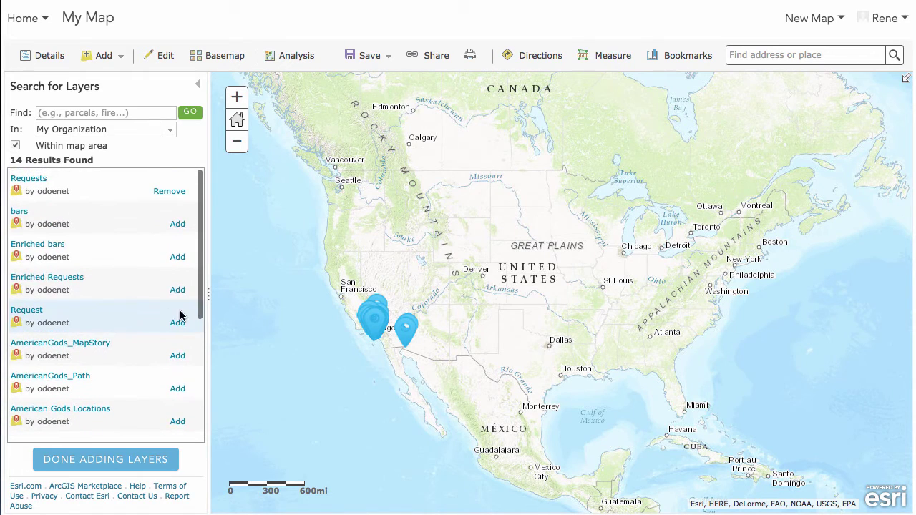
left_click(178, 323)
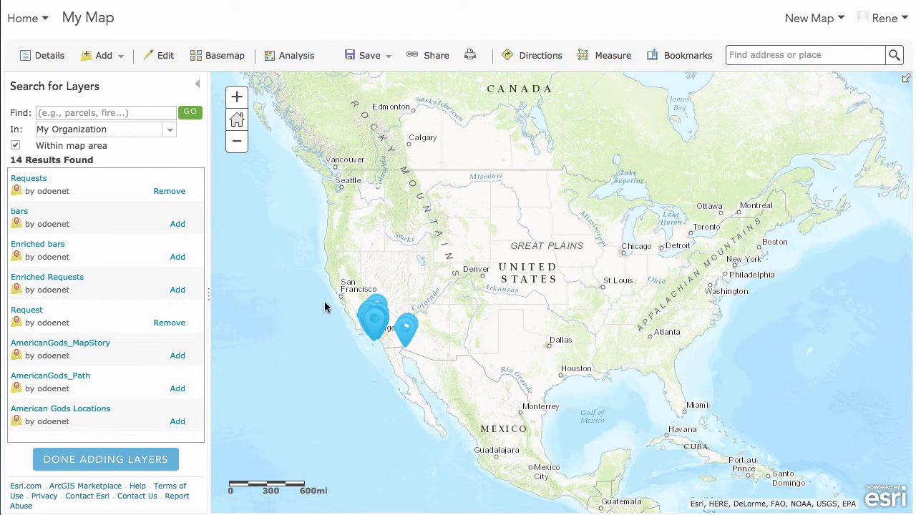
left_click_drag(324, 272, 458, 371)
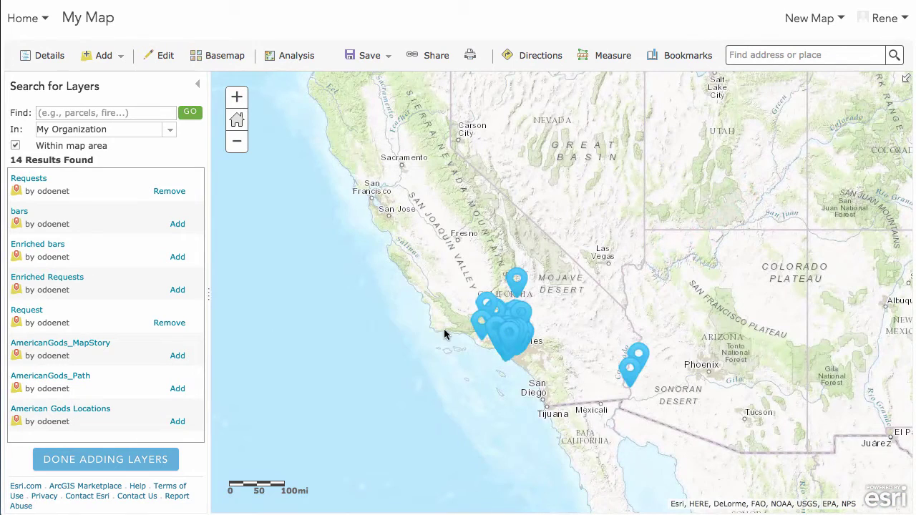
left_click(152, 461)
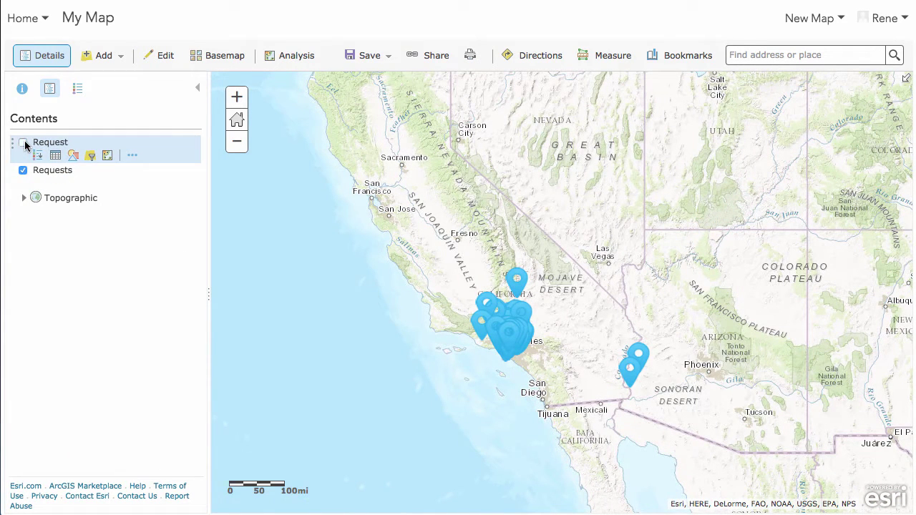
Compare the two layers by toggling their visibility, then remove the Request layer and leave Requests shown.
left_click(23, 171)
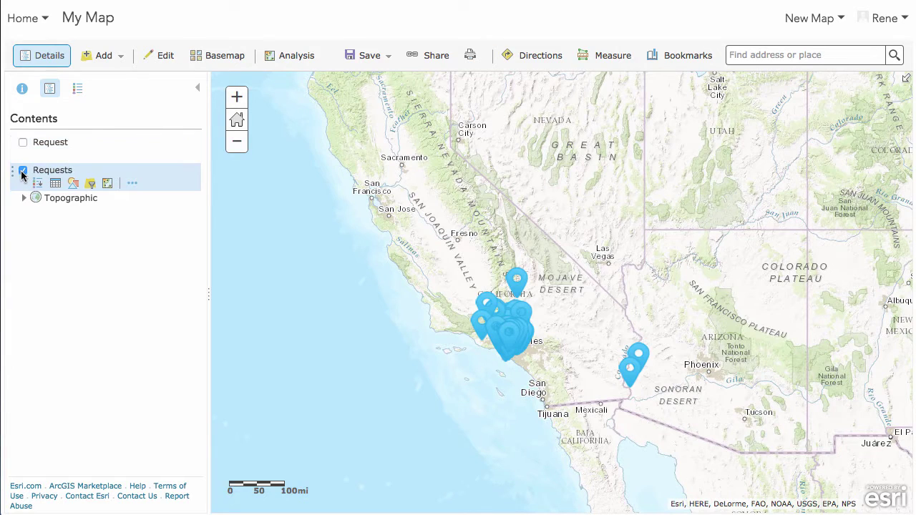
left_click(23, 143)
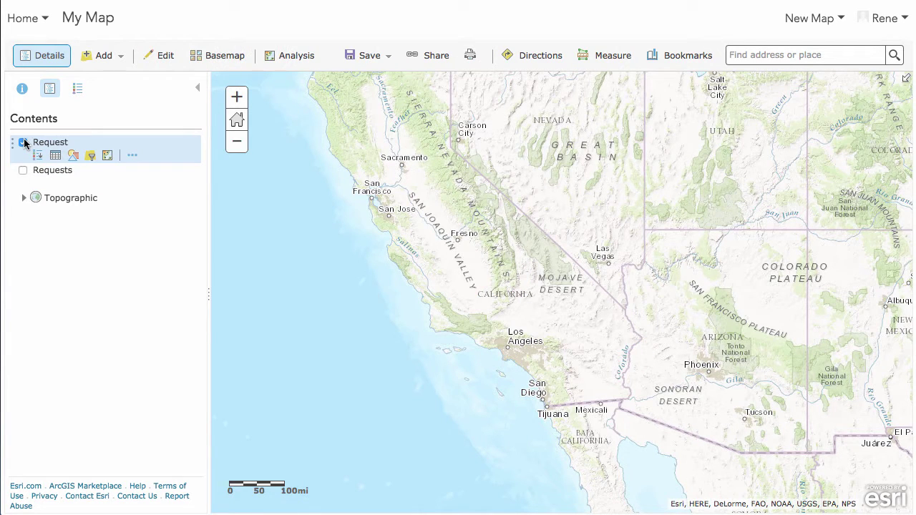
left_click(133, 155)
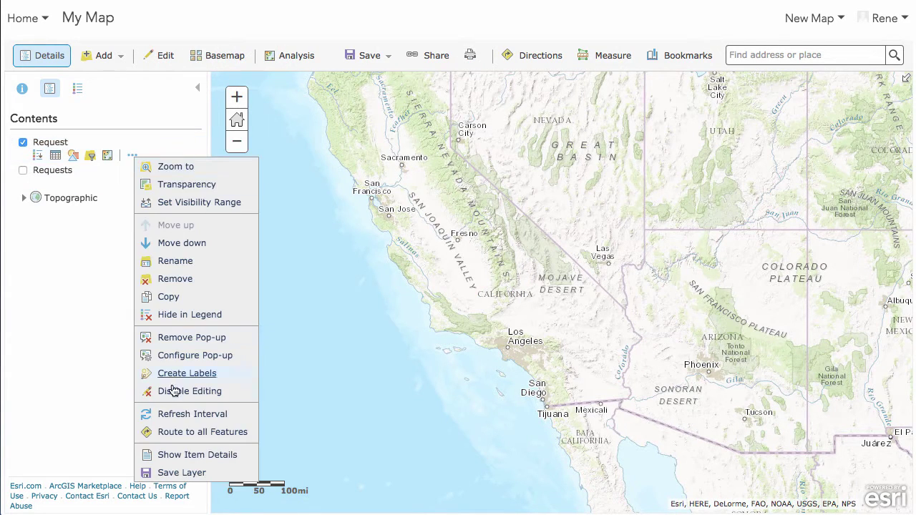
left_click(187, 279)
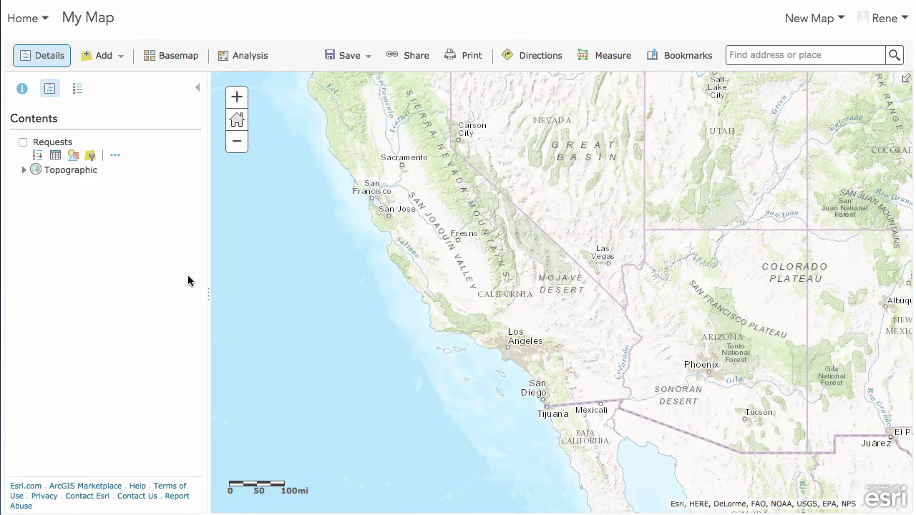
left_click(23, 142)
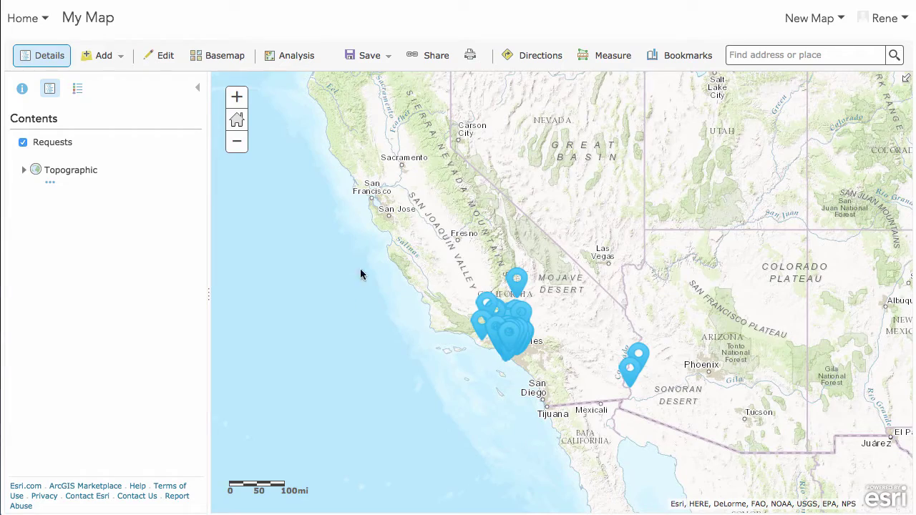
Open the Requests layer's style settings and review the options of the Location (Single symbol) style.
left_click_drag(455, 278, 563, 381)
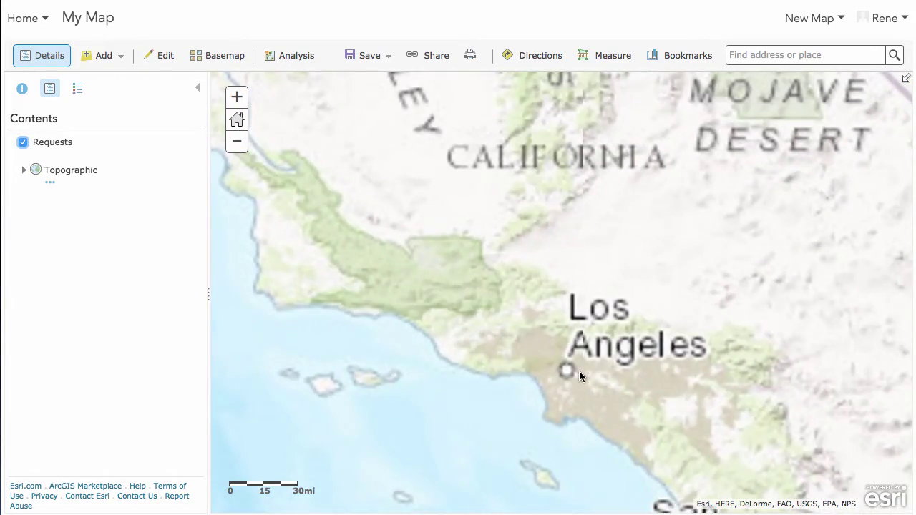
mouse_move(32, 143)
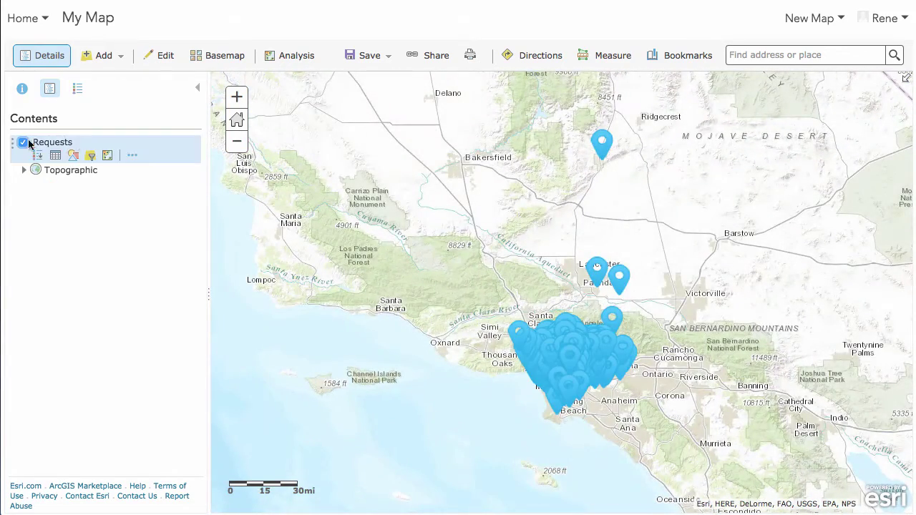
left_click(73, 159)
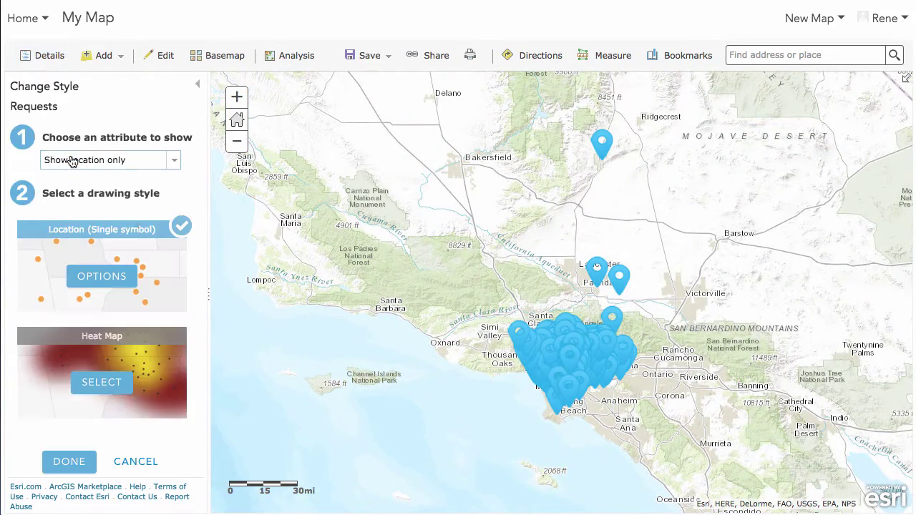
left_click(108, 279)
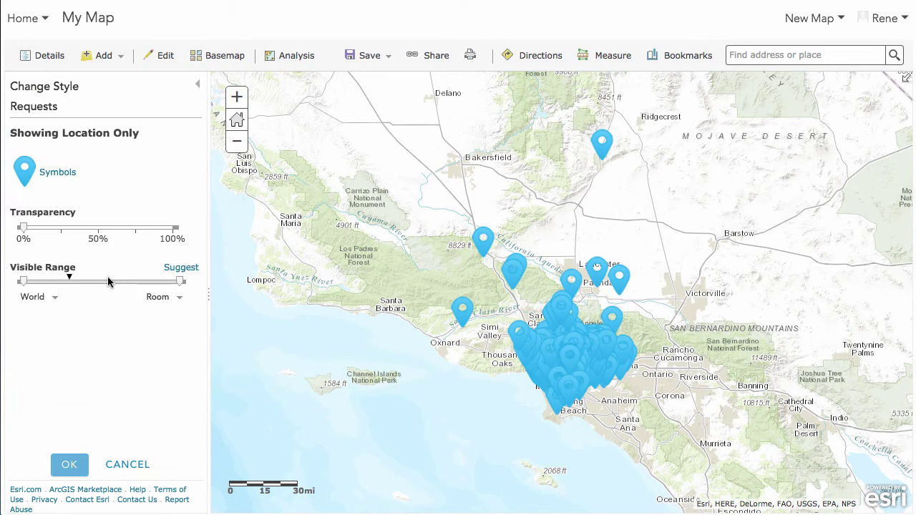
left_click(82, 465)
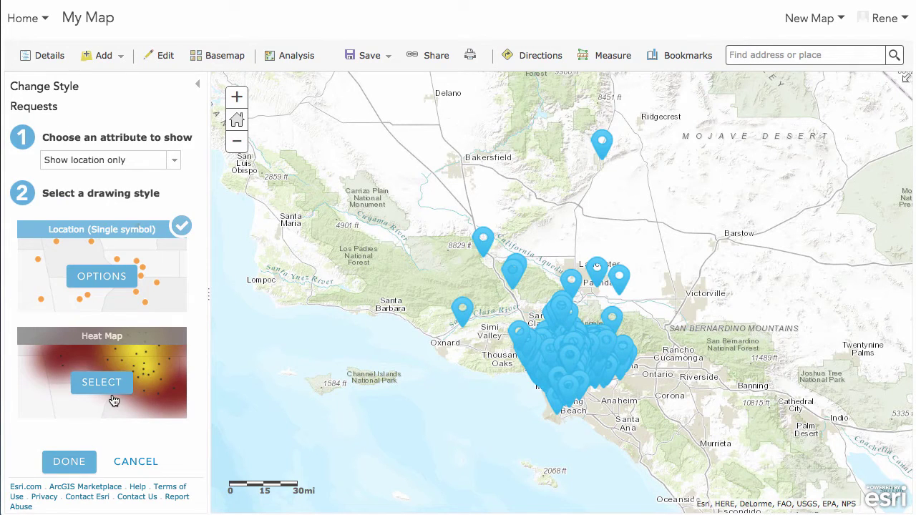
Style the Requests layer by the Issue Type attribute and look over the available drawing styles.
left_click(174, 160)
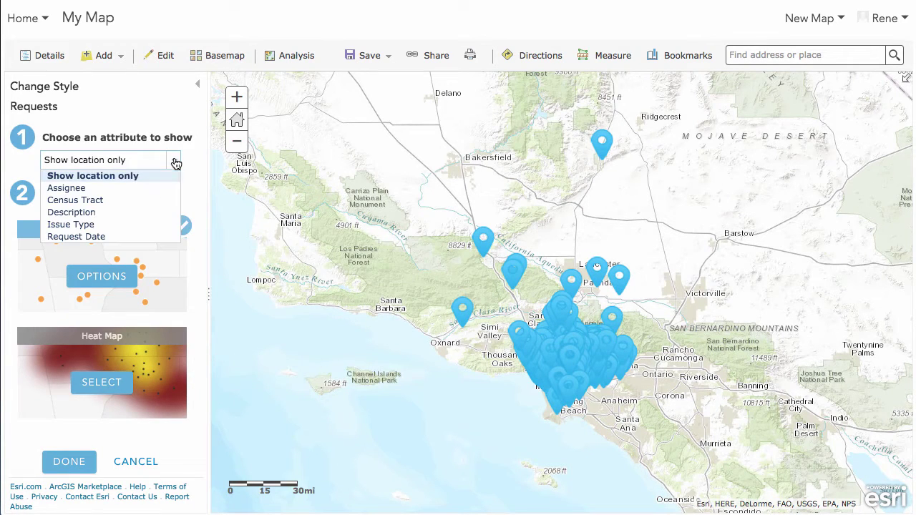
left_click(93, 225)
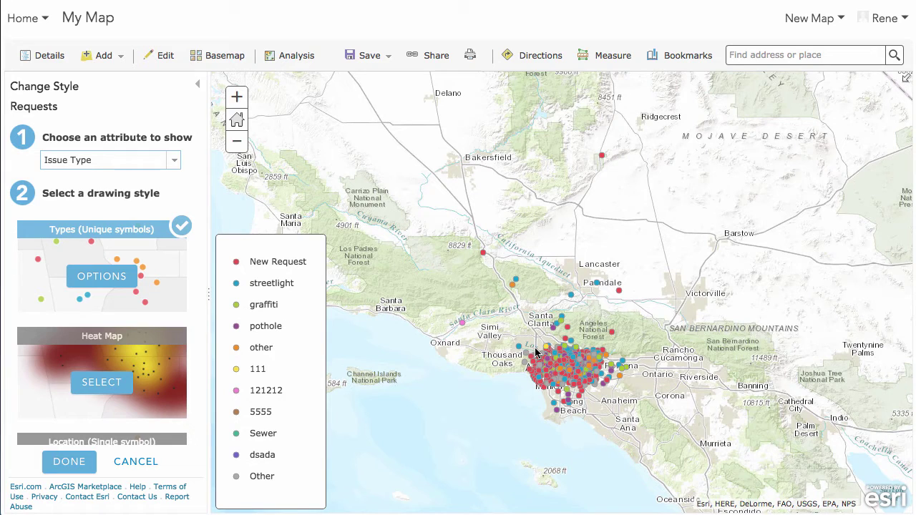
scroll(79, 324, "down", 3)
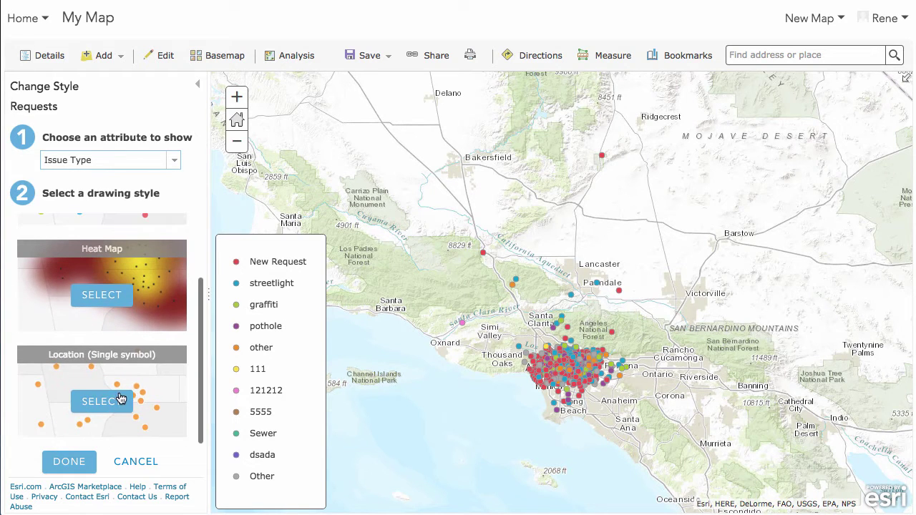
scroll(123, 304, "up", 3)
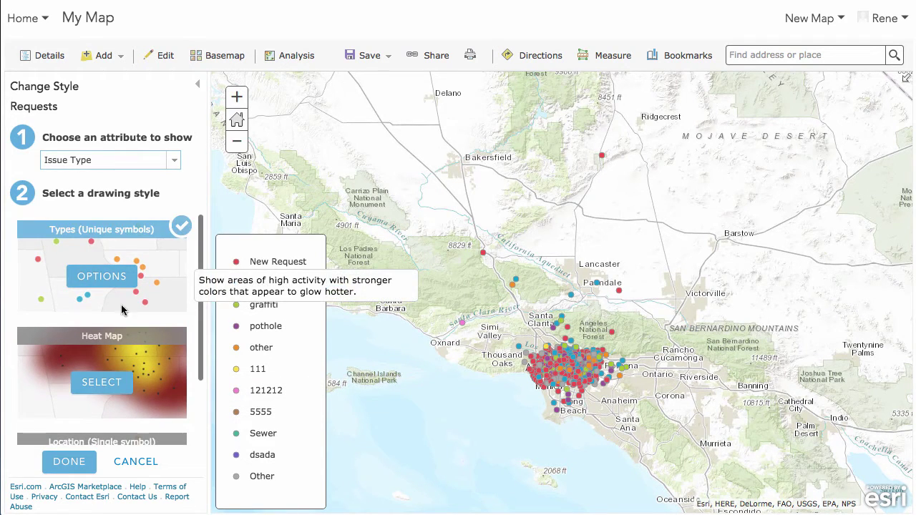
Try the Location (Single symbol) style, then switch back to Types (Unique symbols) and finish the style change.
scroll(120, 329, "down", 3)
left_click(108, 401)
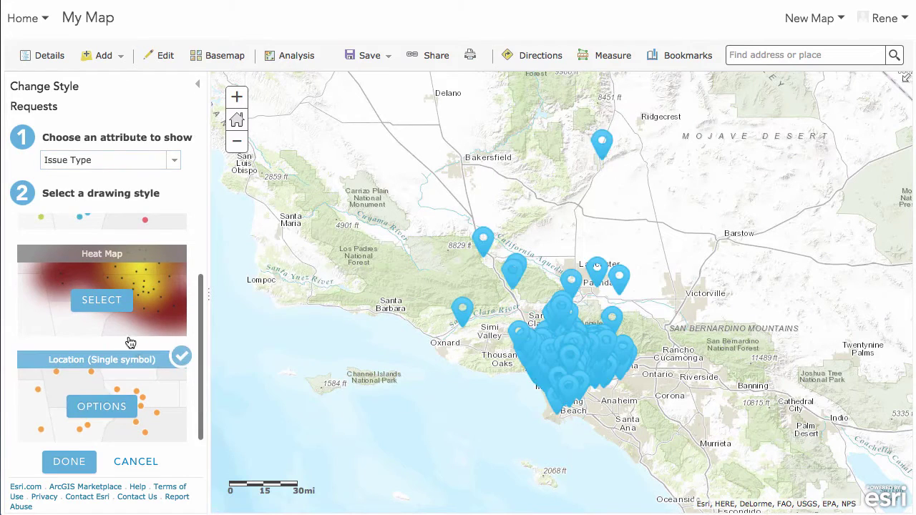
scroll(121, 286, "up", 3)
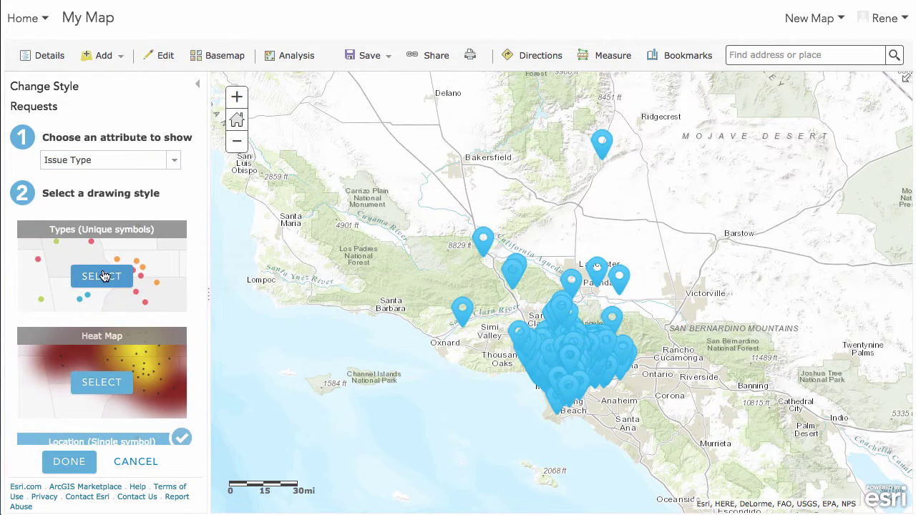
left_click(104, 276)
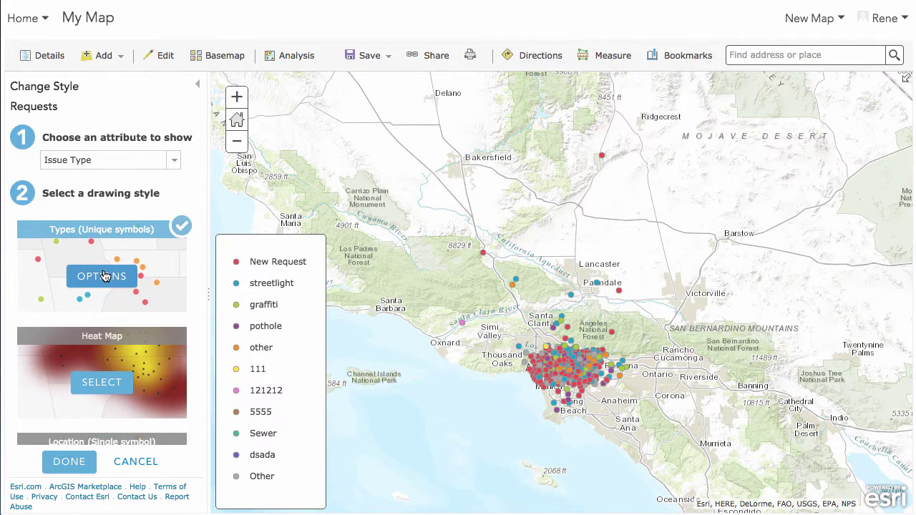
left_click(80, 464)
Examine how the color-coded issue types are distributed across the Los Angeles area.
left_click_drag(468, 267, 650, 432)
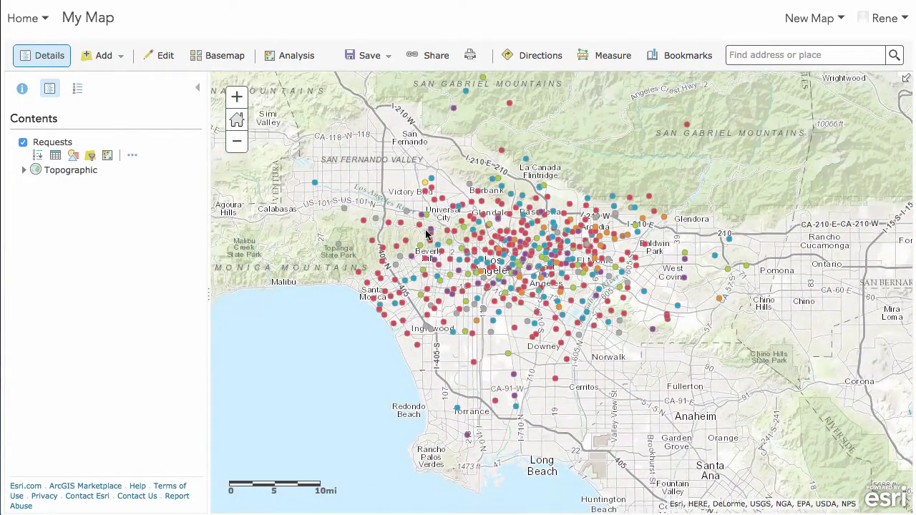
left_click_drag(397, 184, 618, 360)
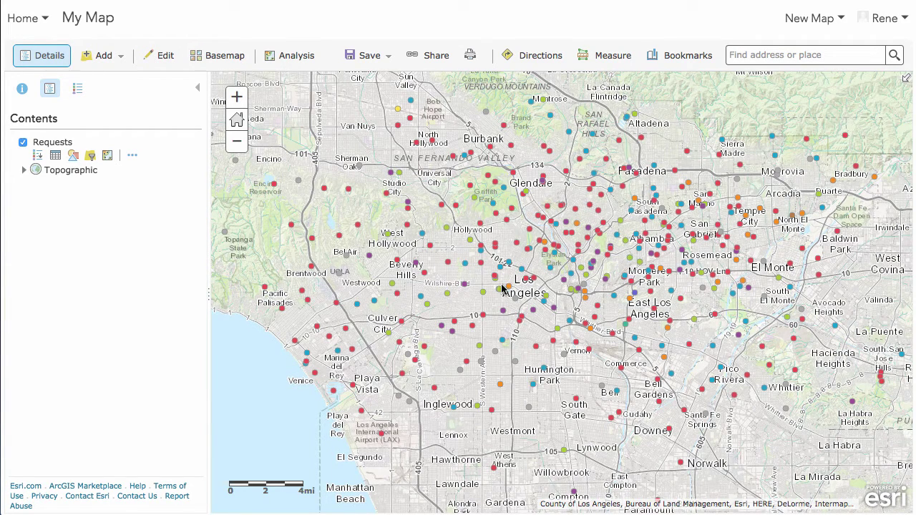
left_click(239, 149)
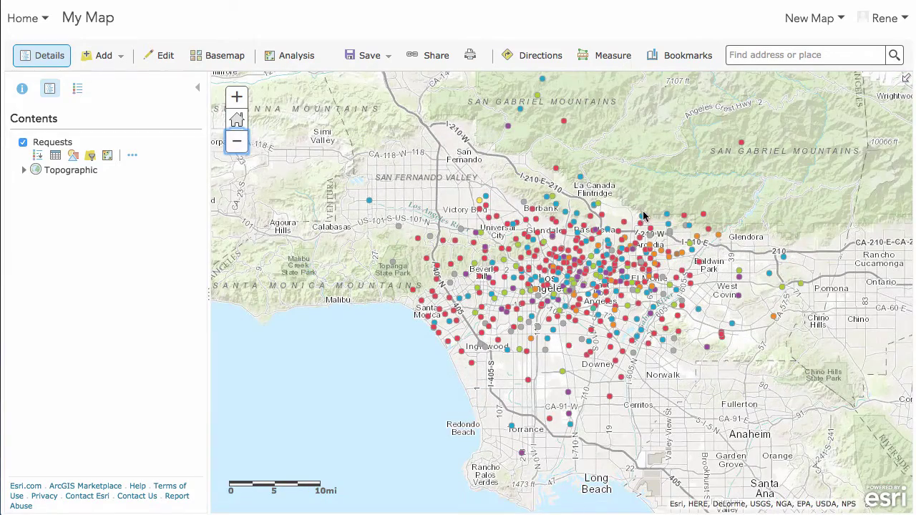
left_click_drag(644, 215, 627, 232)
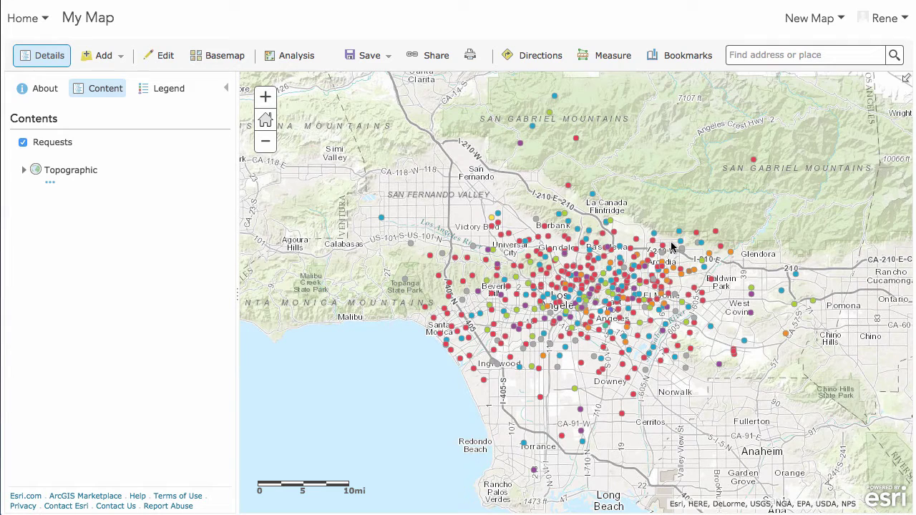
Review the analysis tools offered under Manage Data, Use Proximity, Analyze Patterns and Data Enrichment.
left_click(293, 57)
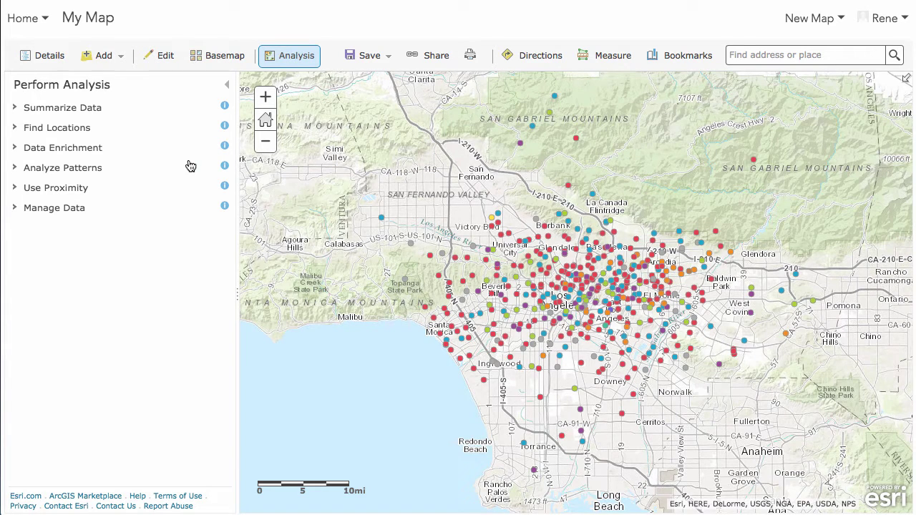
left_click(74, 216)
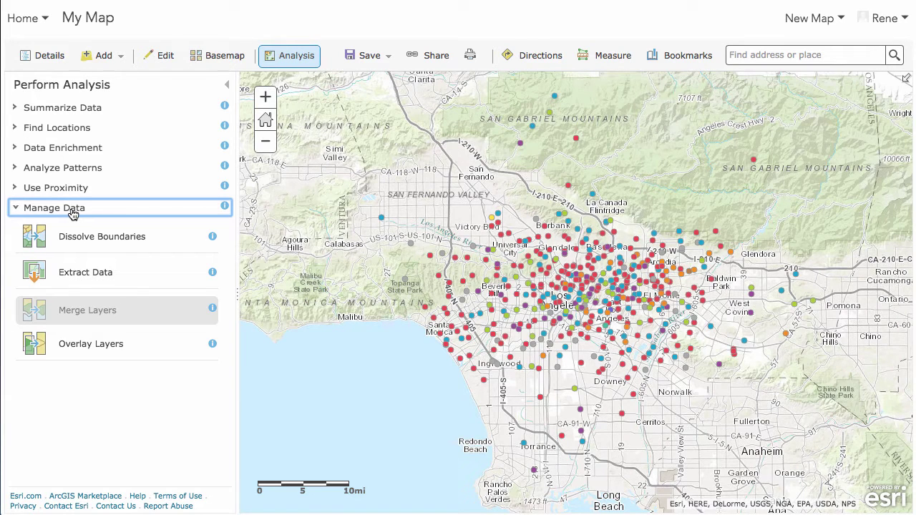
left_click(75, 190)
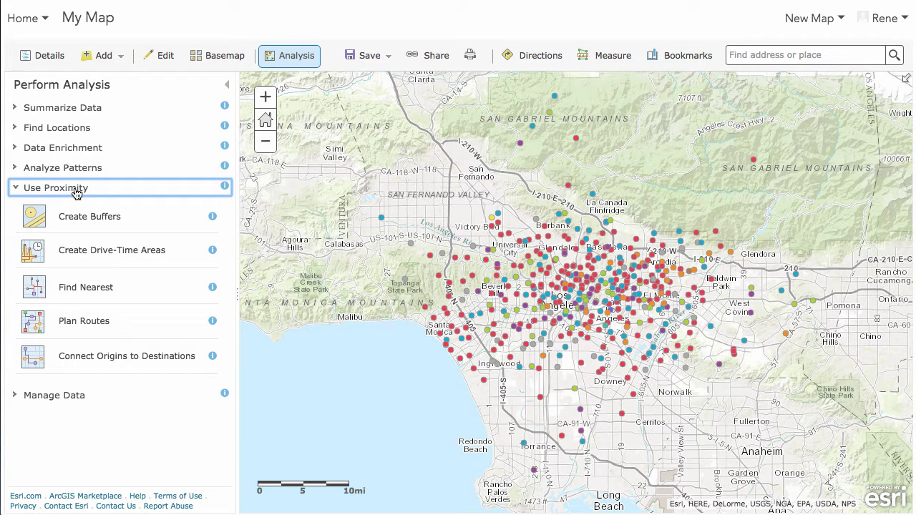
left_click(76, 191)
left_click(72, 172)
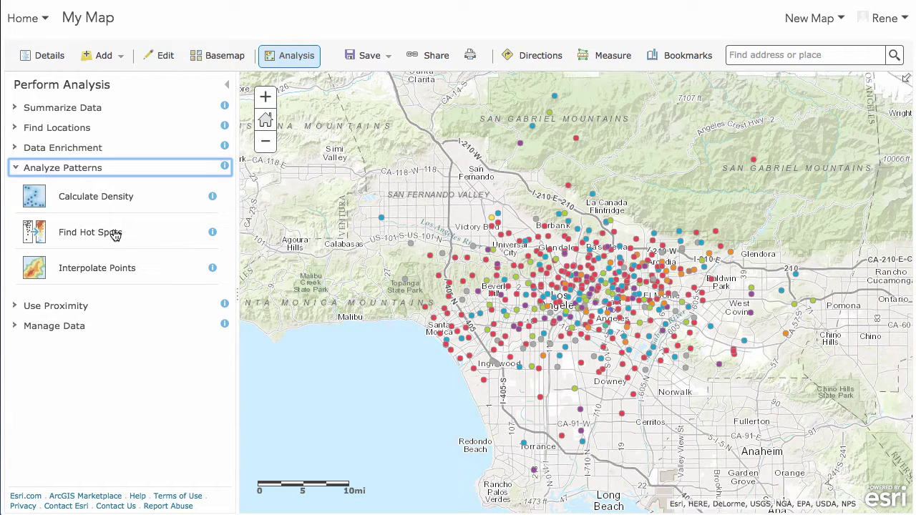
left_click(56, 171)
left_click(84, 152)
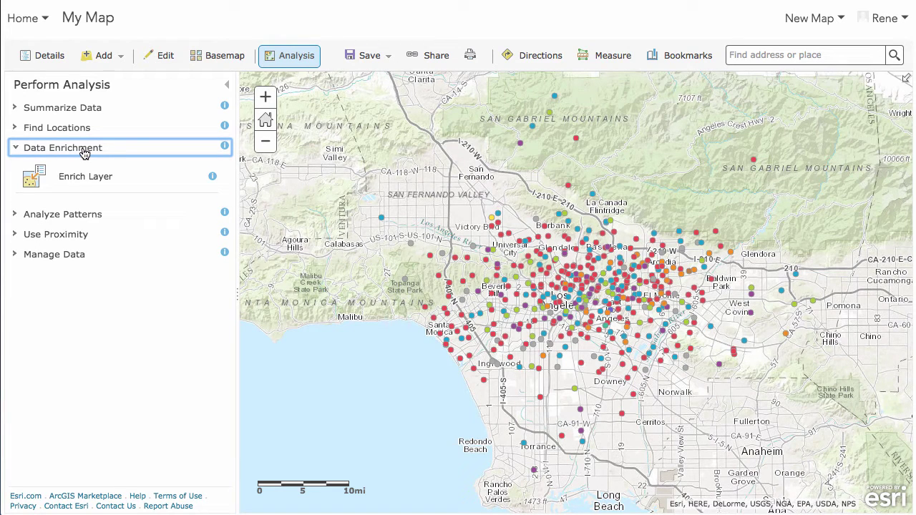
Look over the analysis tools offered under Find Locations and Summarize Data.
left_click(83, 149)
left_click(85, 129)
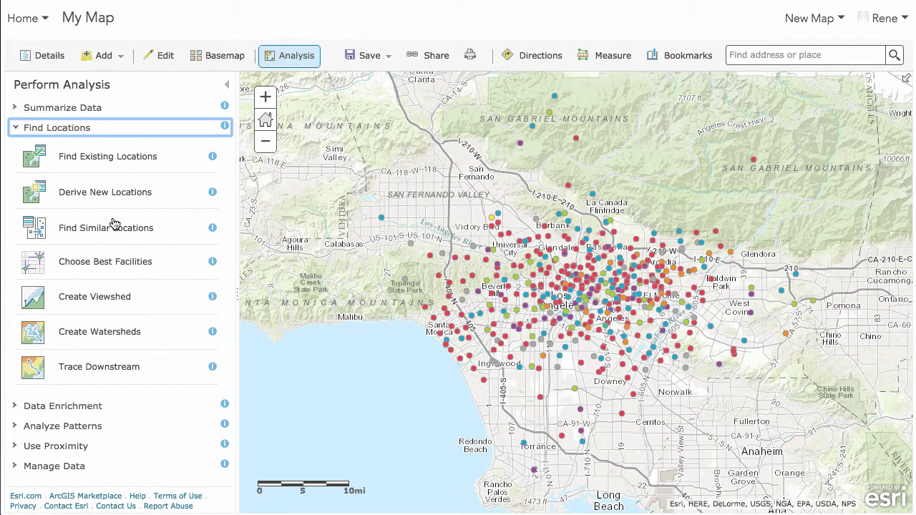
left_click(67, 129)
left_click(94, 109)
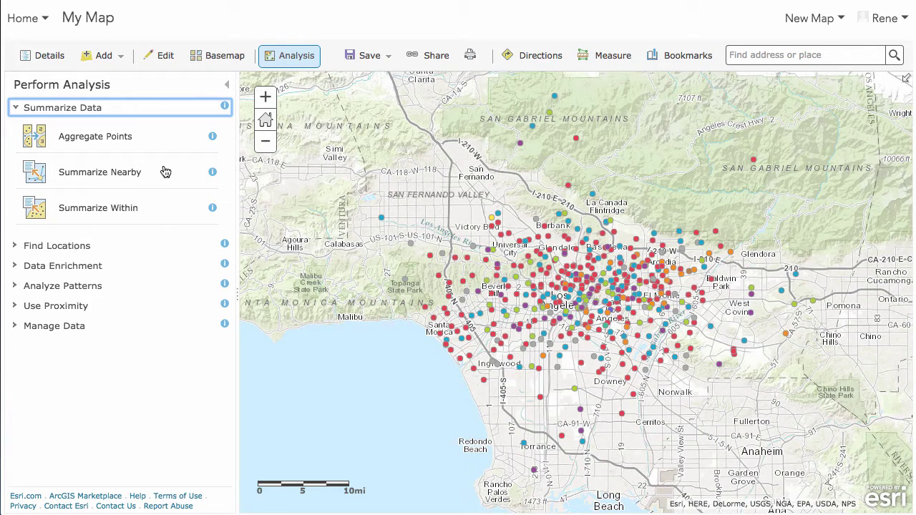
Read the descriptions of the Aggregate Points, Summarize Within and Summarize Nearby tools.
left_click(213, 137)
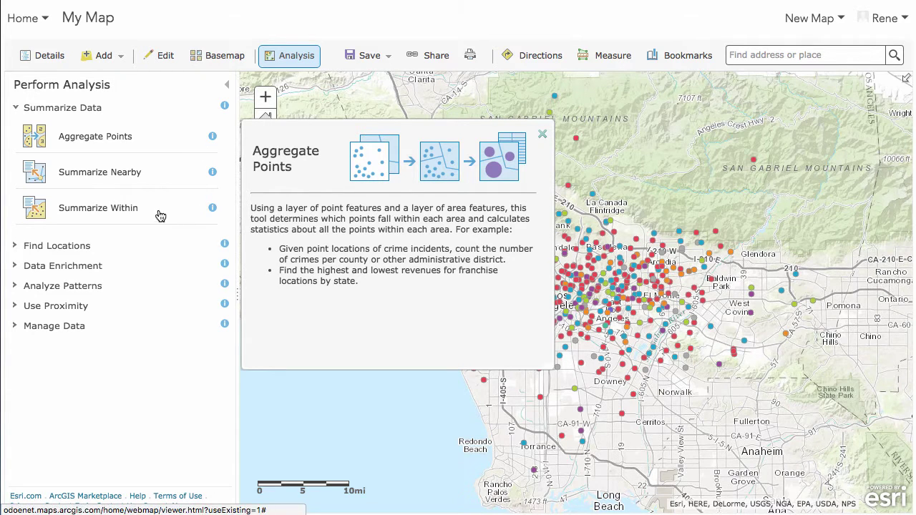
left_click(214, 210)
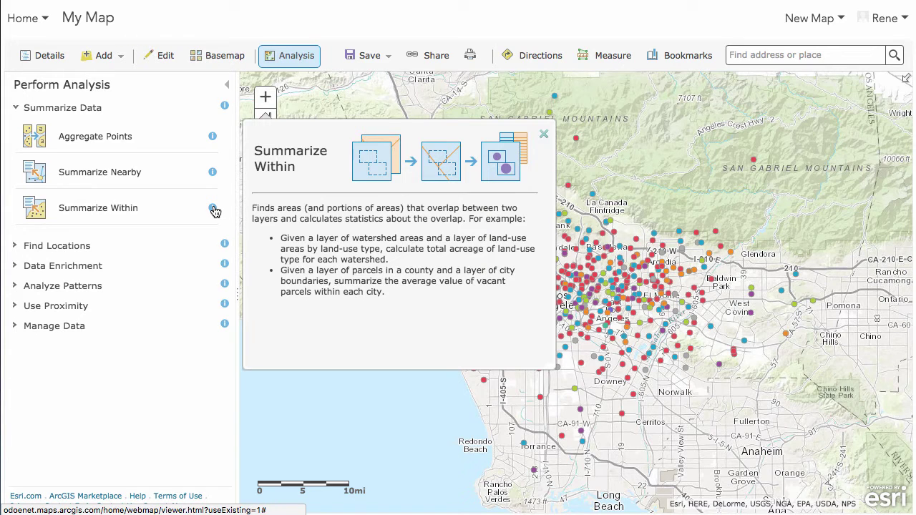
left_click(214, 174)
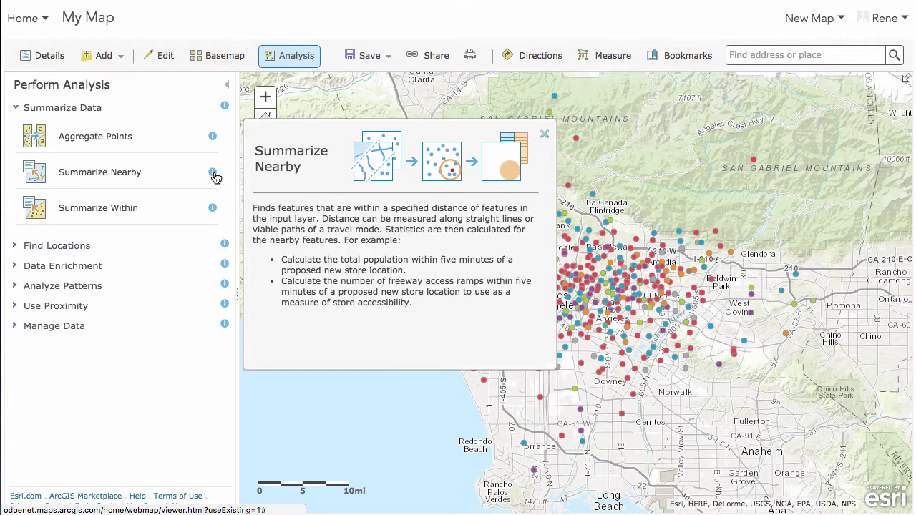
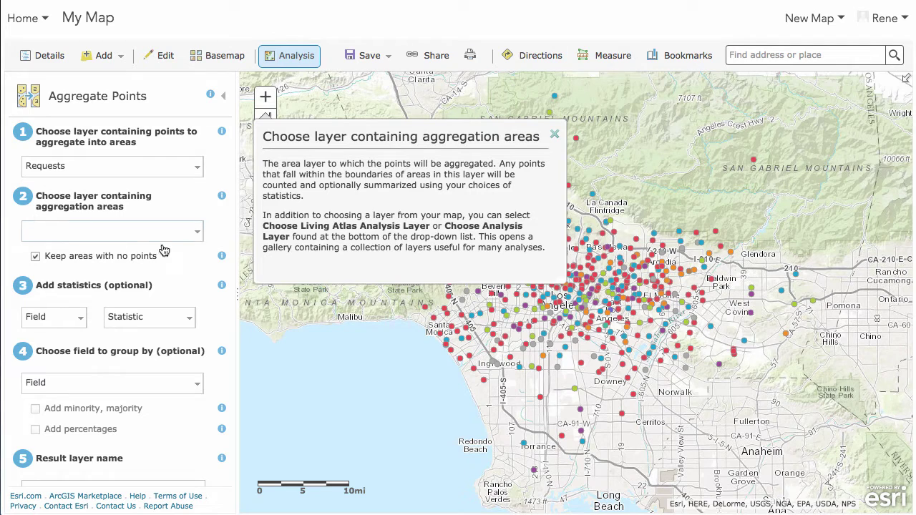
Browse the Living Atlas analysis layers for the aggregation areas and compare the available hexbin sizes.
left_click(198, 235)
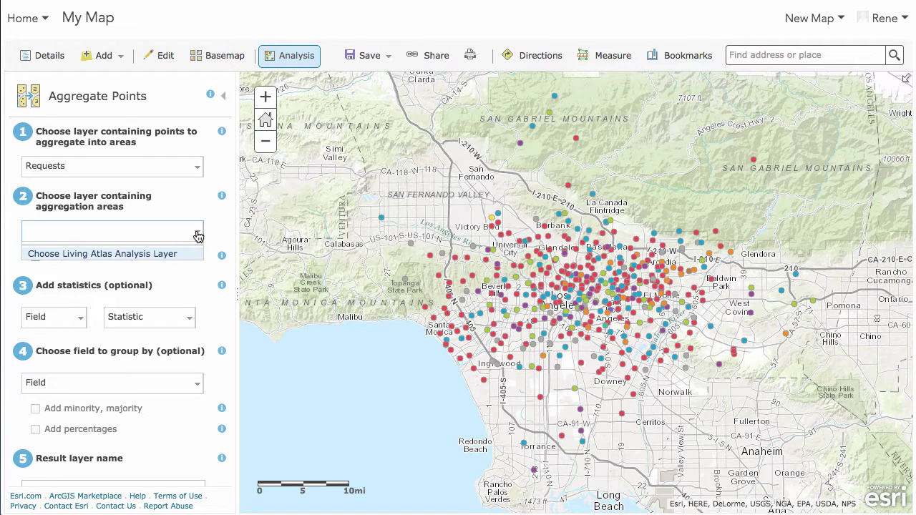
left_click(151, 254)
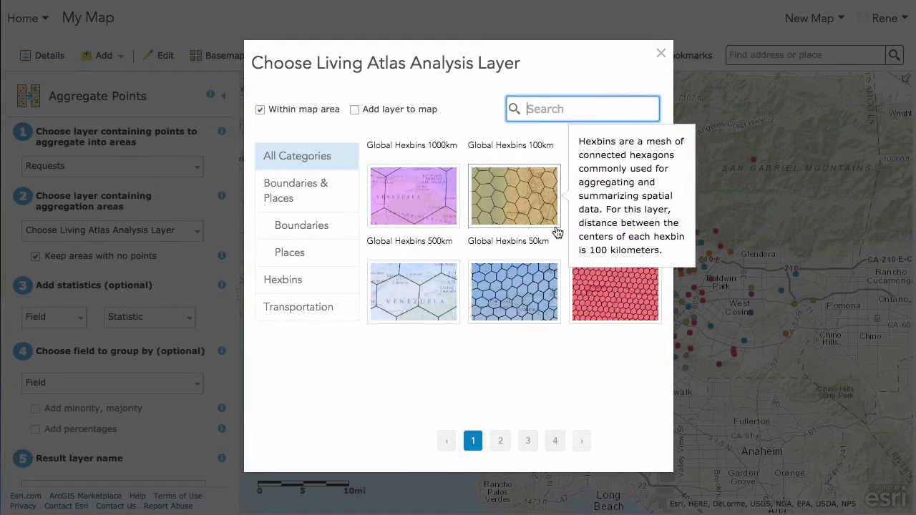
mouse_move(376, 216)
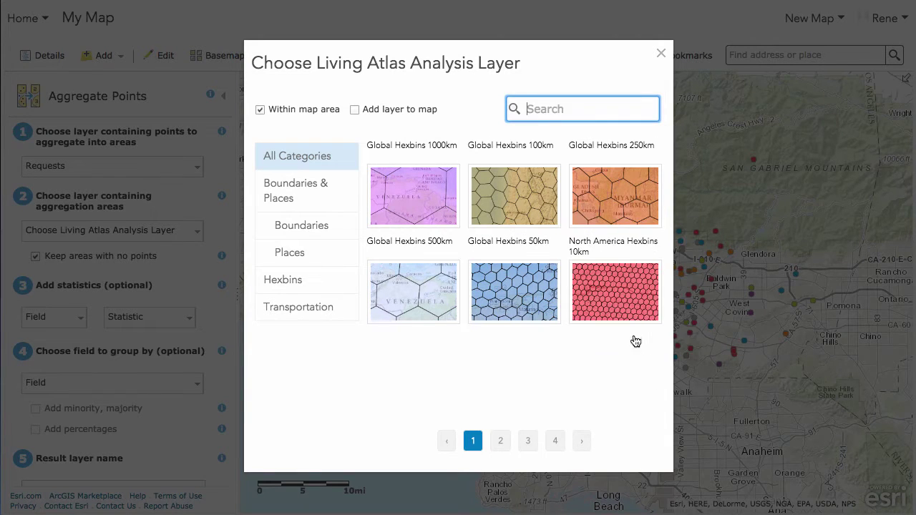
mouse_move(632, 296)
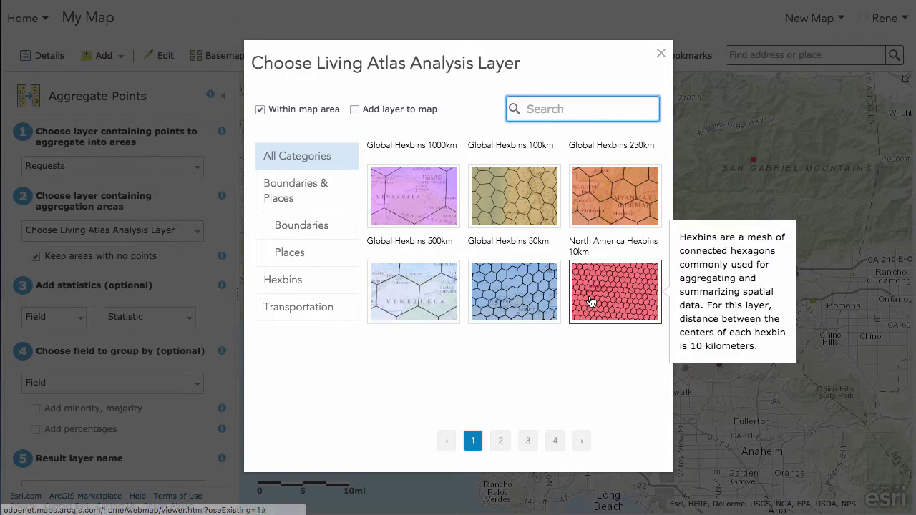
left_click(294, 280)
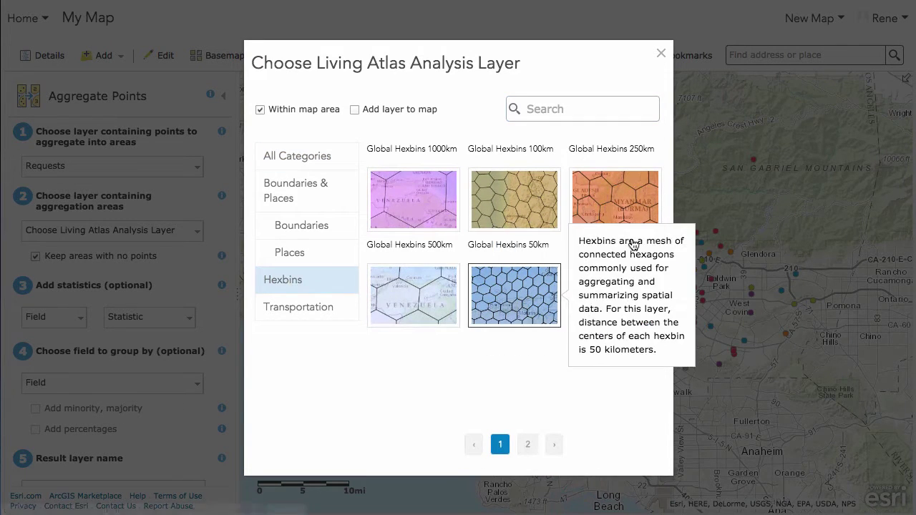
left_click(527, 444)
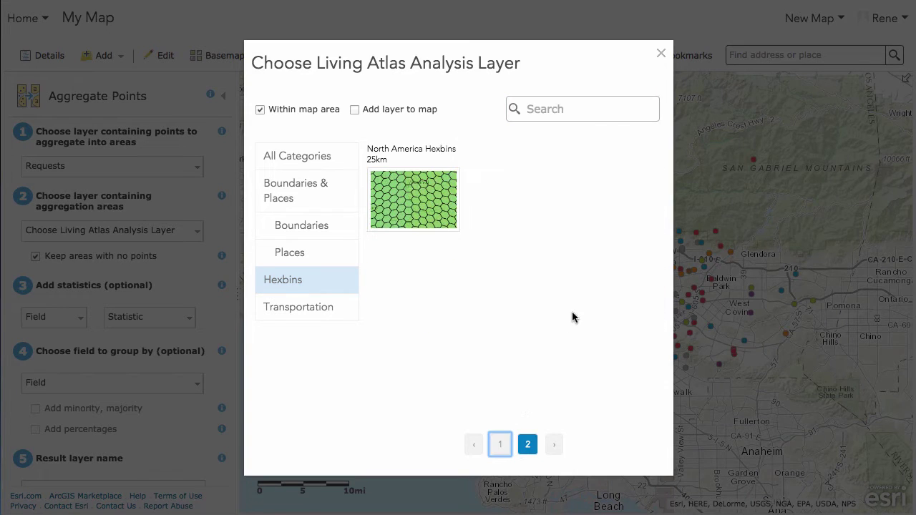
left_click(499, 444)
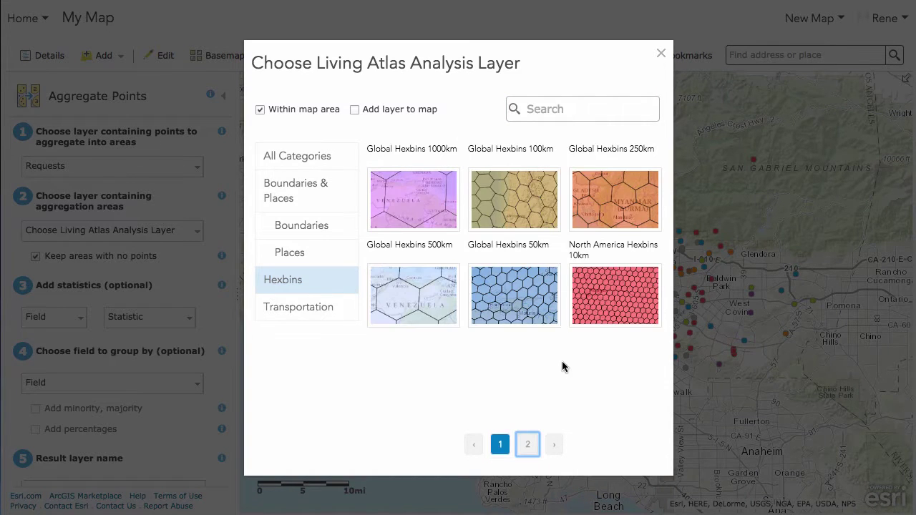
mouse_move(605, 313)
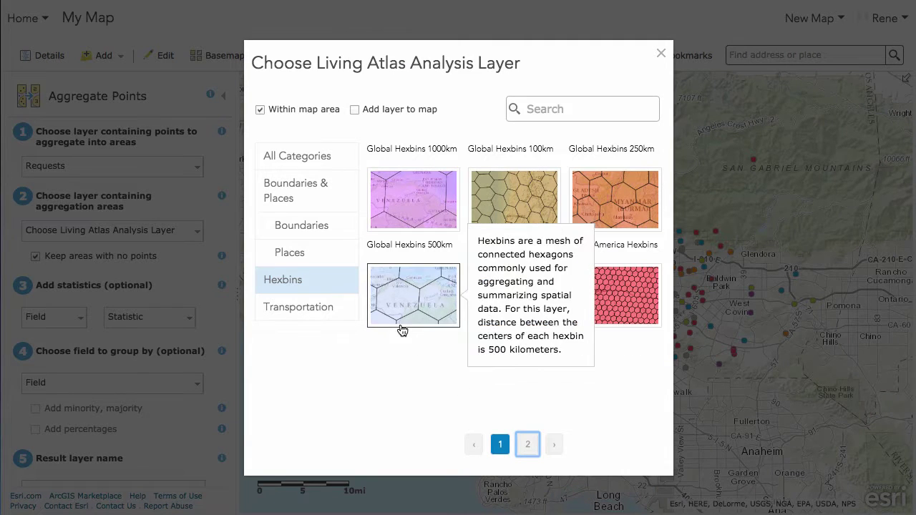
Choose USA Census Tract Areas from the Boundaries category as the layer containing aggregation areas.
left_click(304, 228)
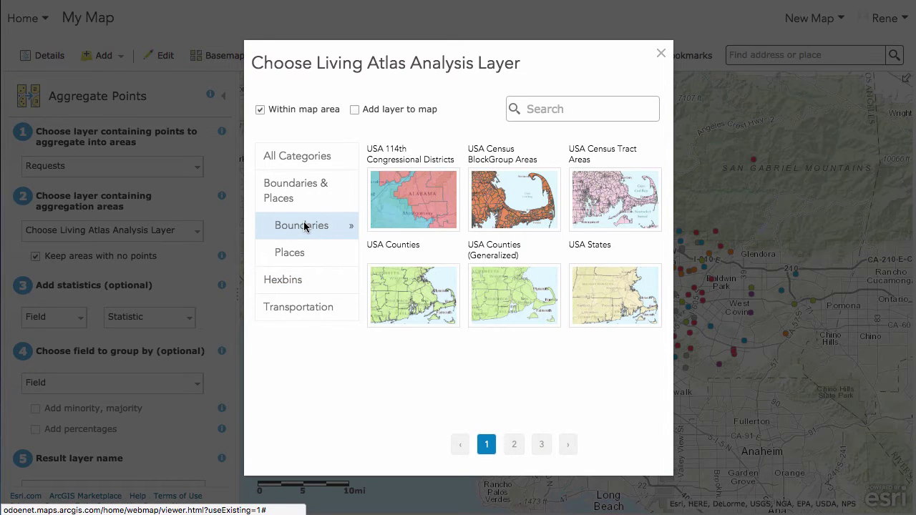
mouse_move(598, 203)
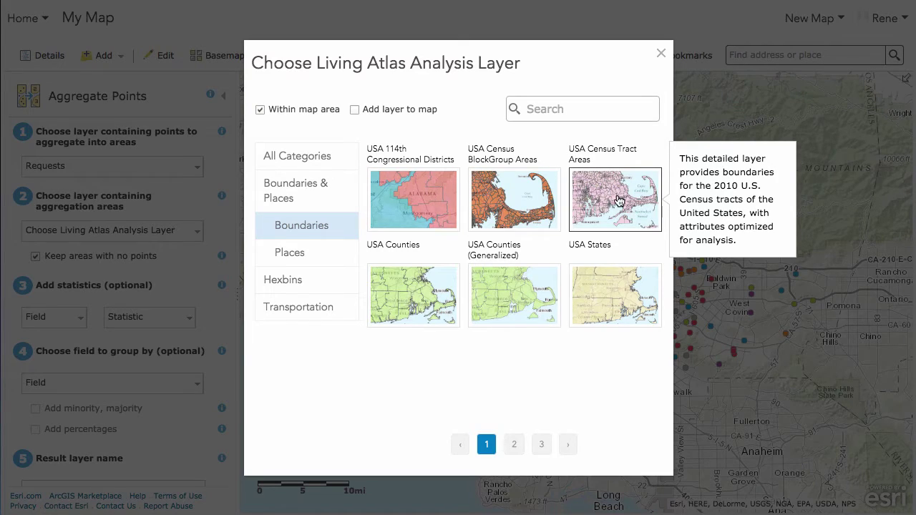
left_click(620, 201)
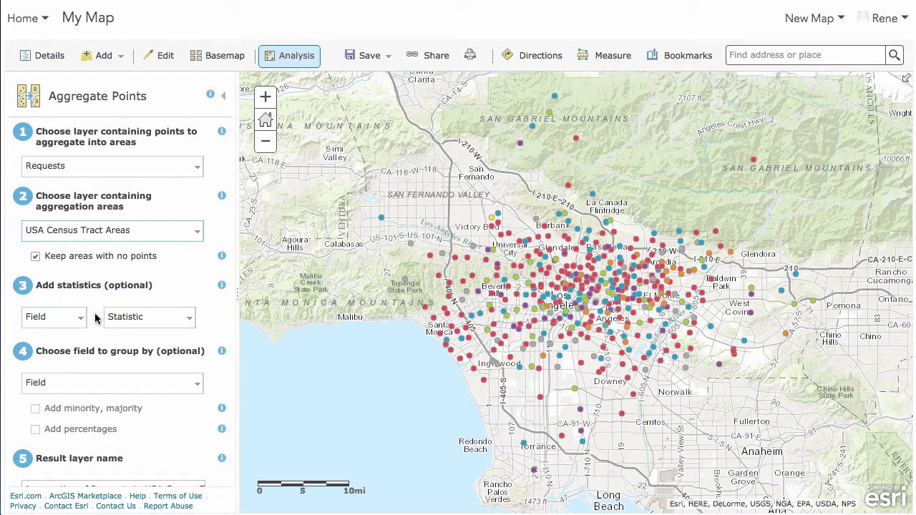
Set the Aggregate Points statistic to Sum and group the results by the Issue Type field.
left_click(139, 318)
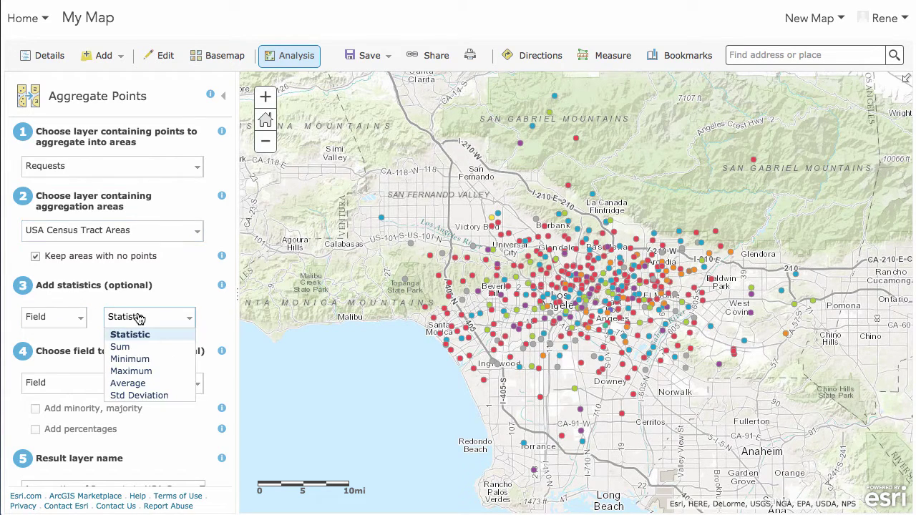
left_click(120, 347)
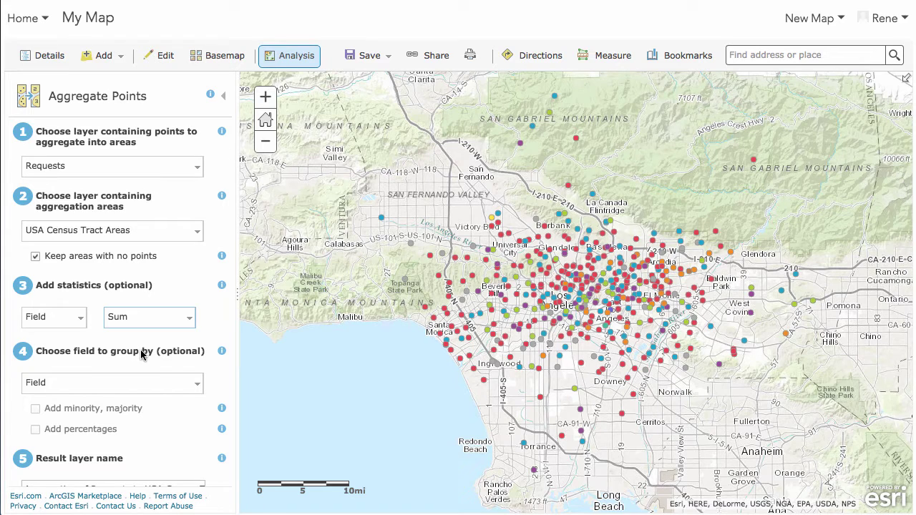
left_click(177, 386)
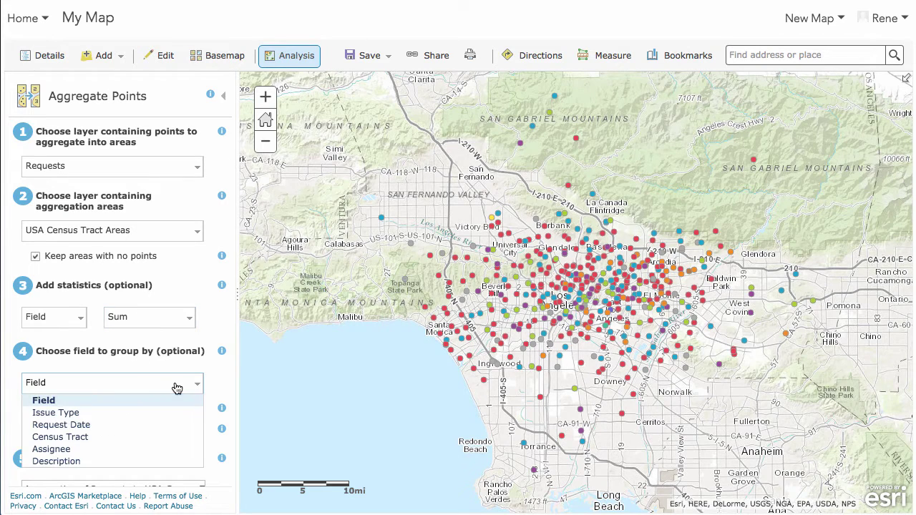
left_click(79, 413)
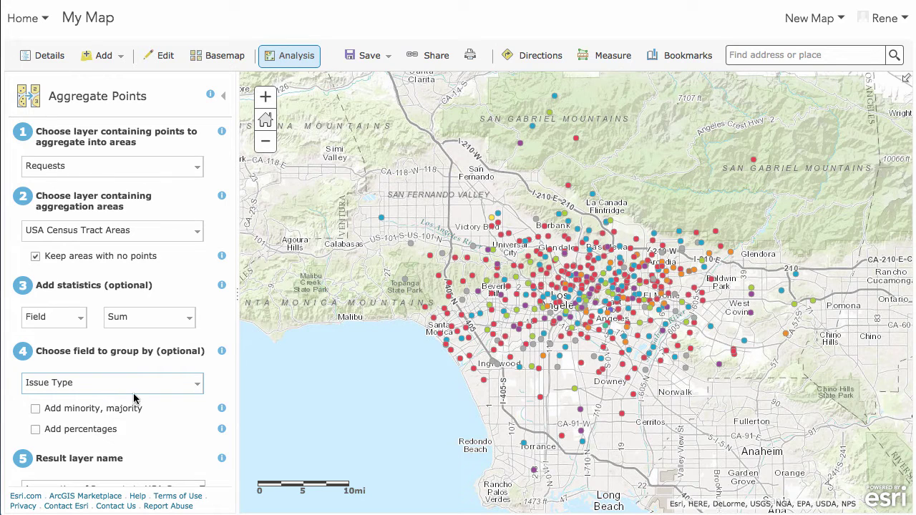
Check the credit usage report for the aggregation, then run the analysis using the current map extent.
scroll(180, 407, "down", 1)
scroll(180, 407, "down", 3)
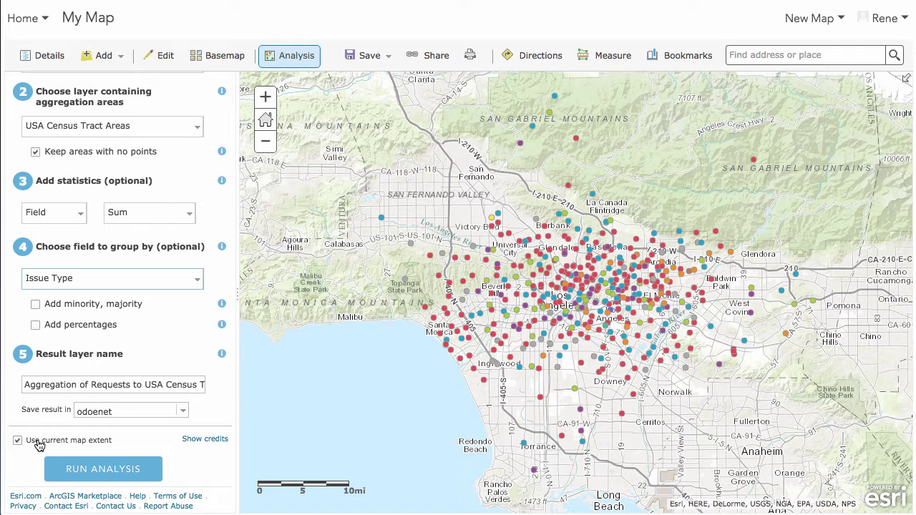
left_click(213, 441)
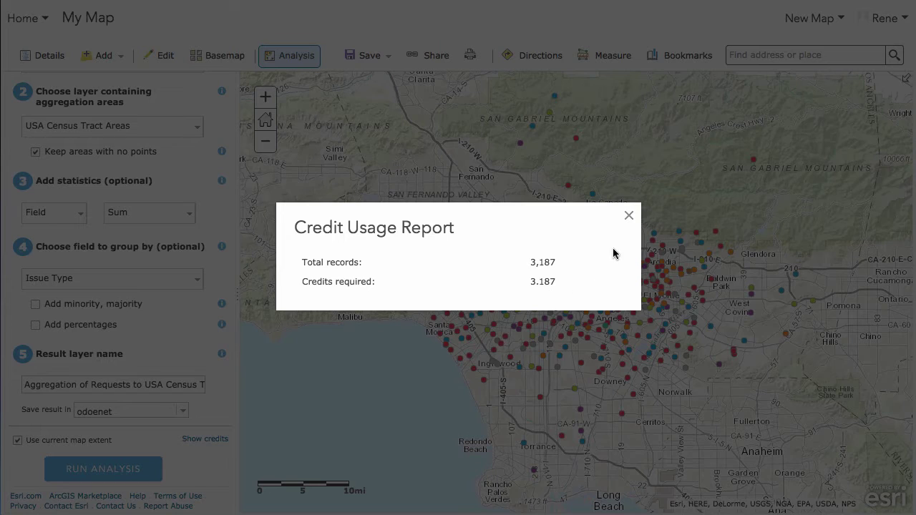
left_click(628, 215)
left_click(124, 469)
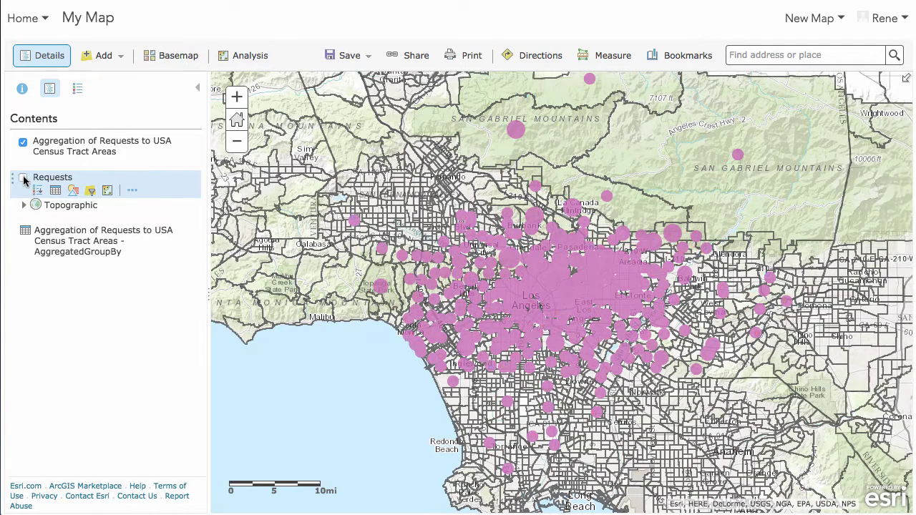
Hide the original Requests layer and read the request summary of a census tract just south of Pasadena.
left_click(23, 177)
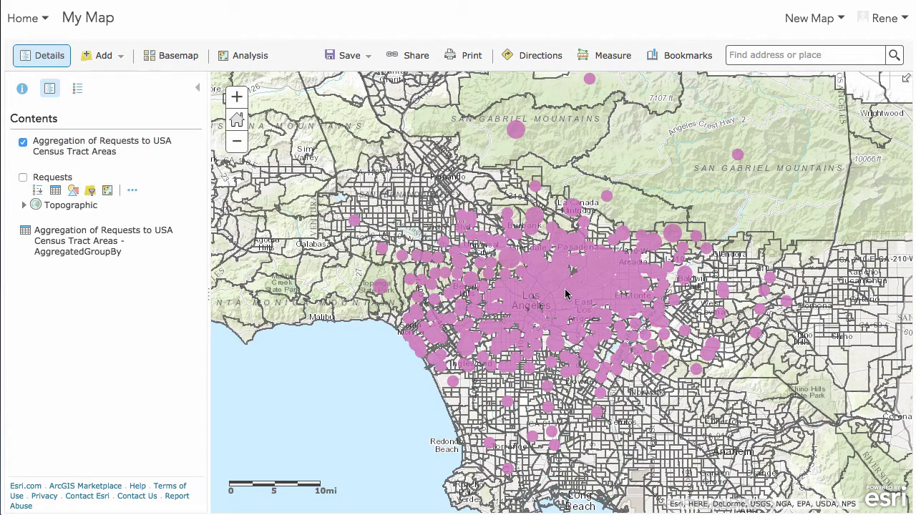
left_click(603, 265)
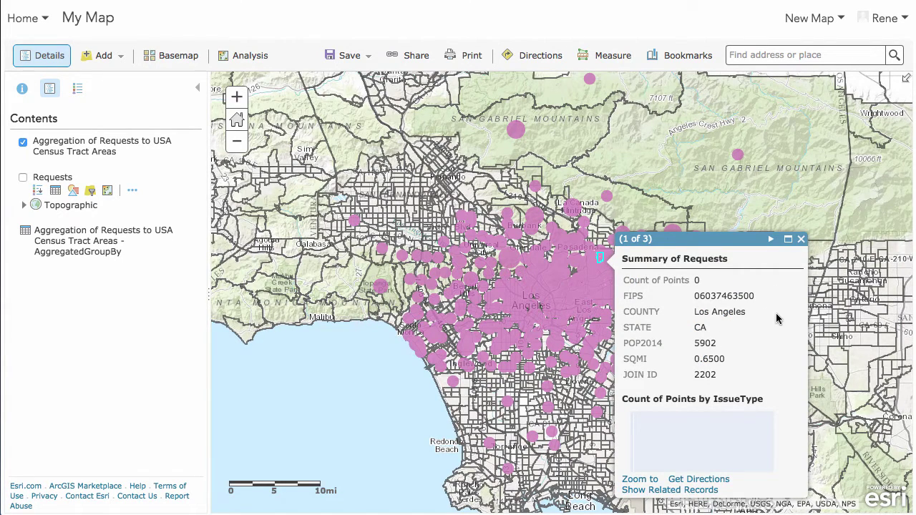
scroll(777, 317, "down", 2)
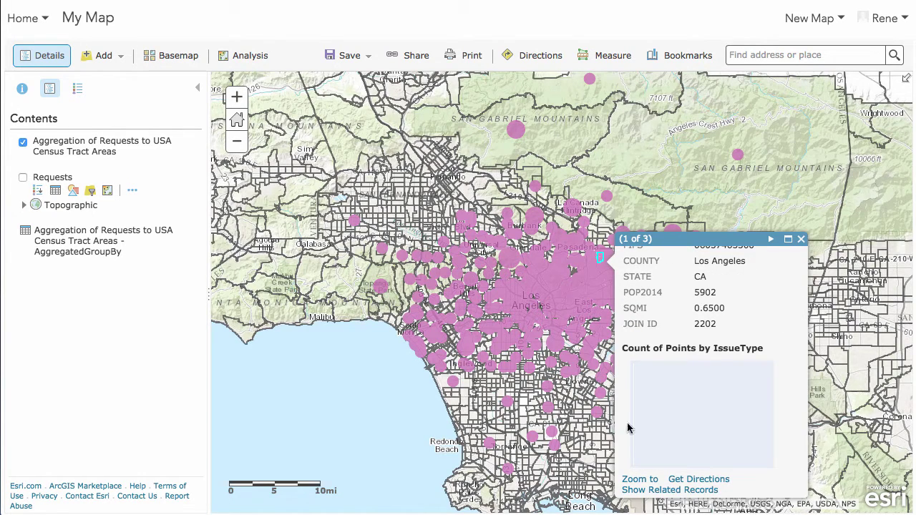
scroll(733, 294, "up", 2)
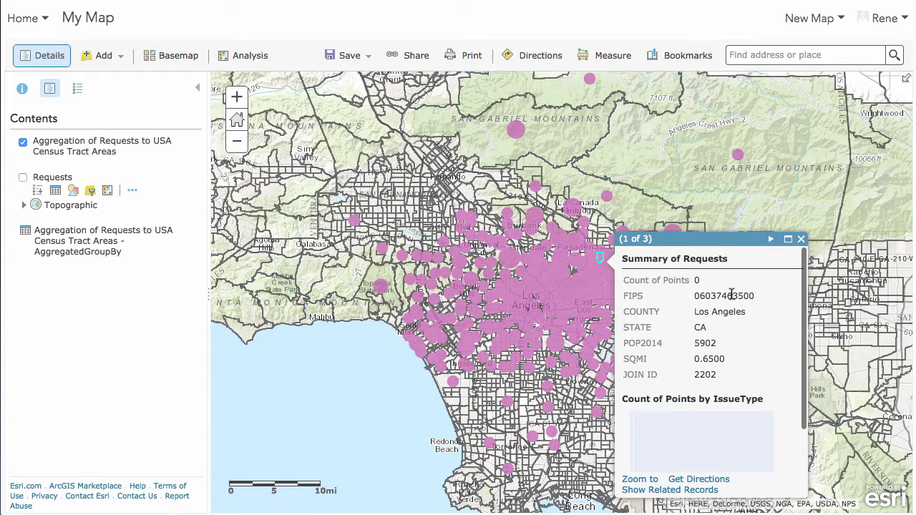
scroll(717, 387, "down", 2)
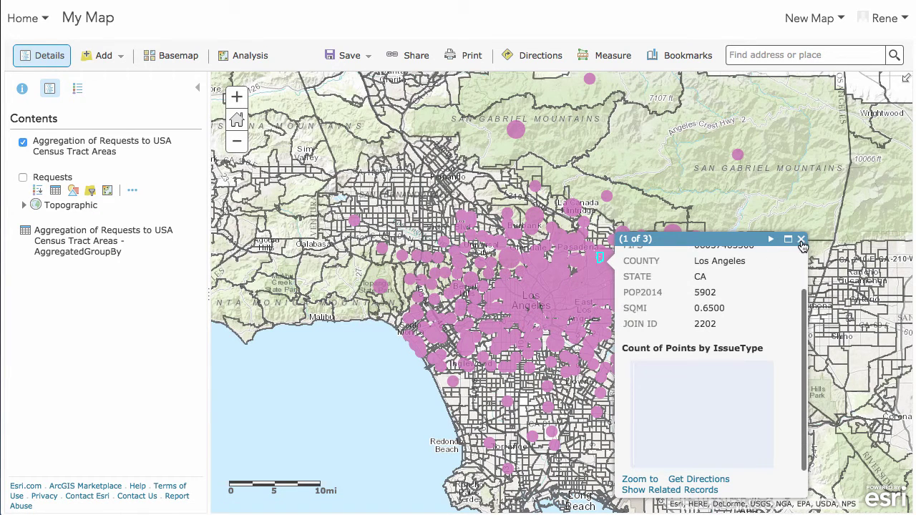
Examine the second selected census tract's summary and its chart of points by issue type, then close the summary.
left_click(772, 241)
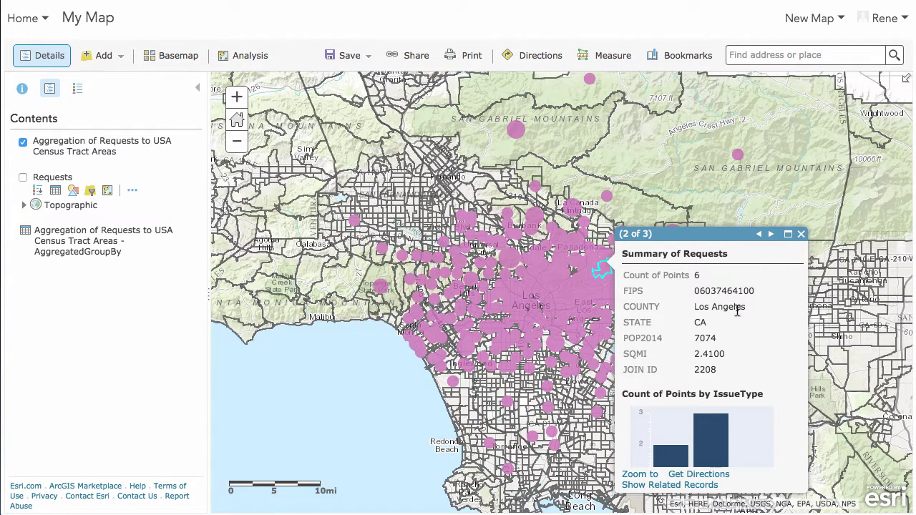
scroll(777, 415, "down", 2)
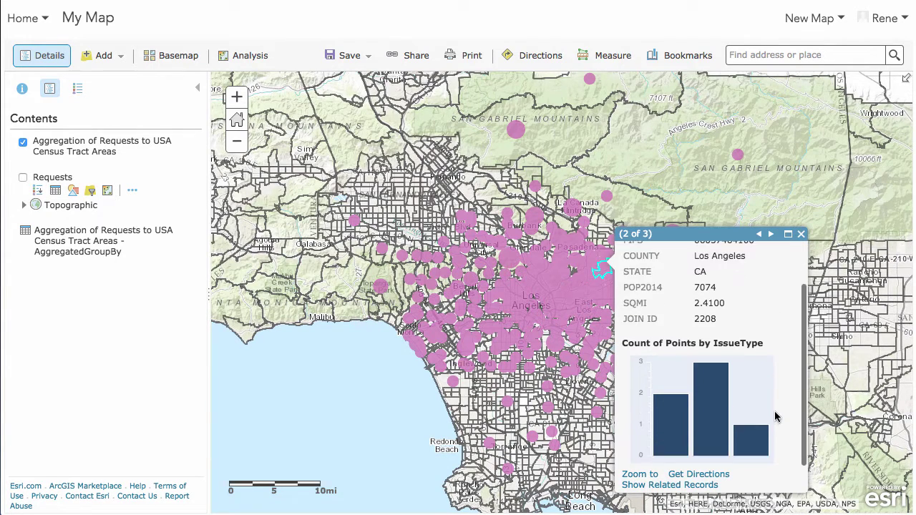
mouse_move(679, 421)
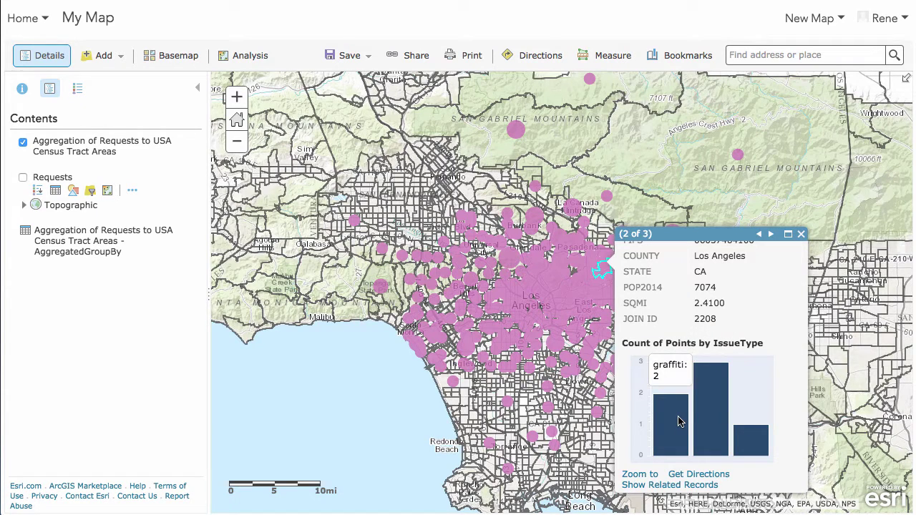
mouse_move(705, 411)
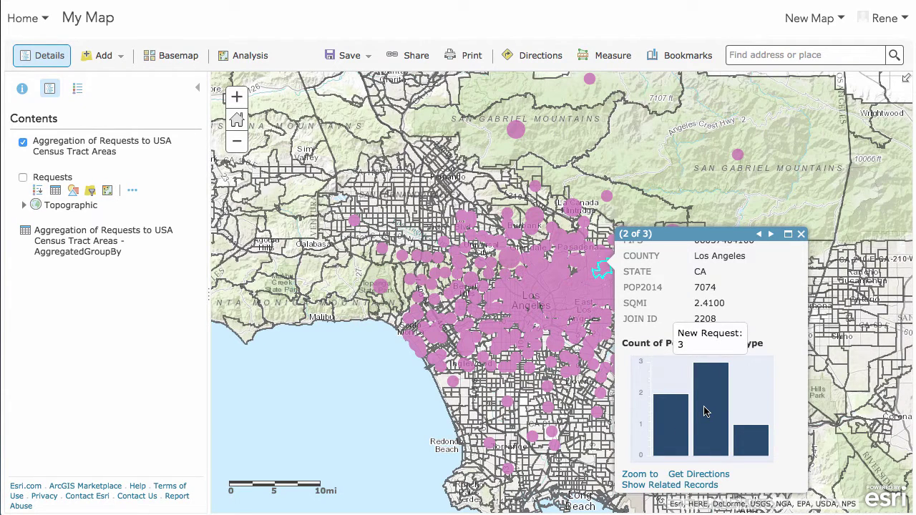
mouse_move(757, 447)
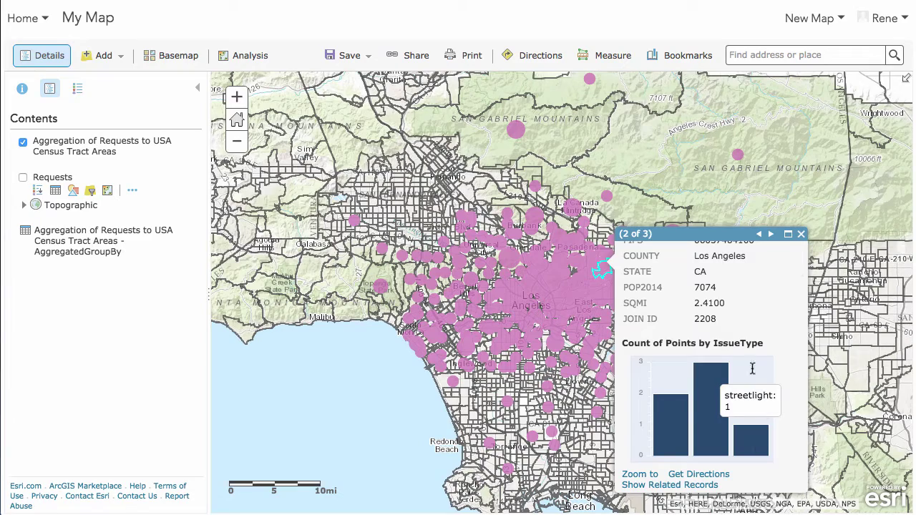
left_click(801, 235)
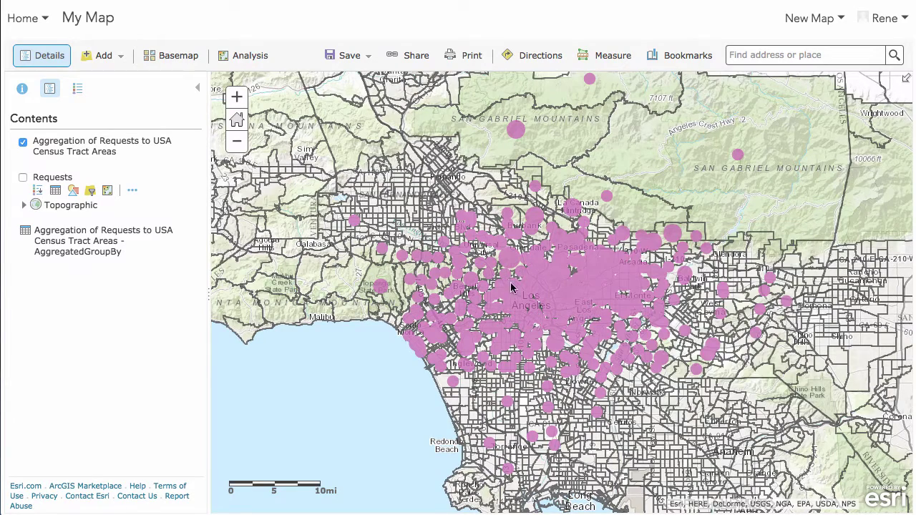
Read the request summary and issue type chart of the census tract with a larger circle northeast of Culver City.
left_click_drag(401, 275, 535, 393)
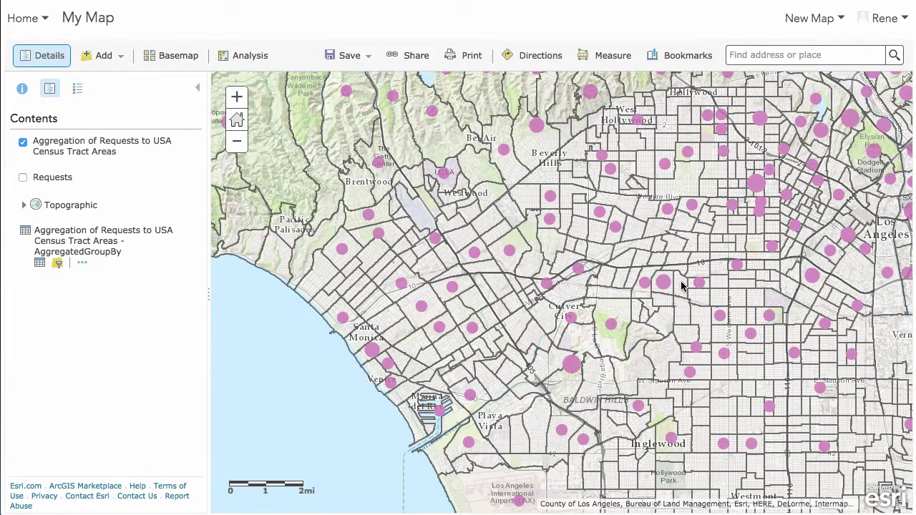
left_click(668, 287)
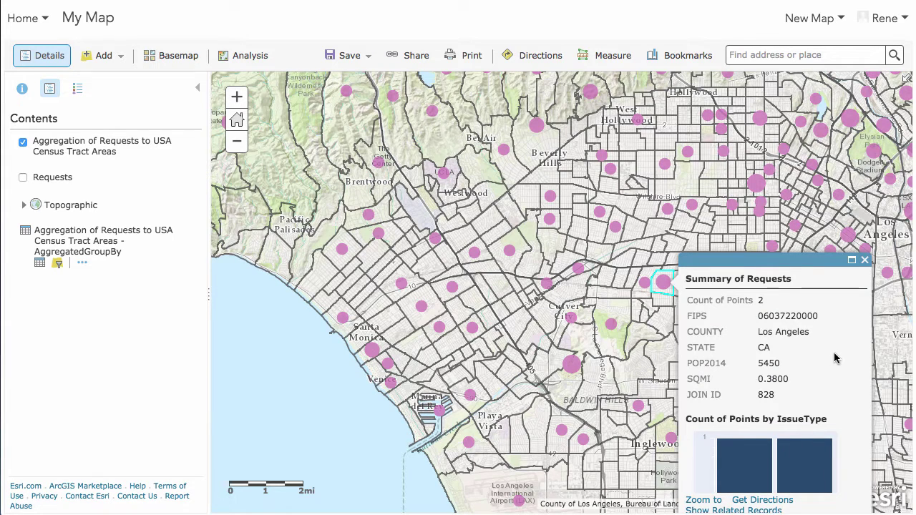
scroll(835, 358, "down", 2)
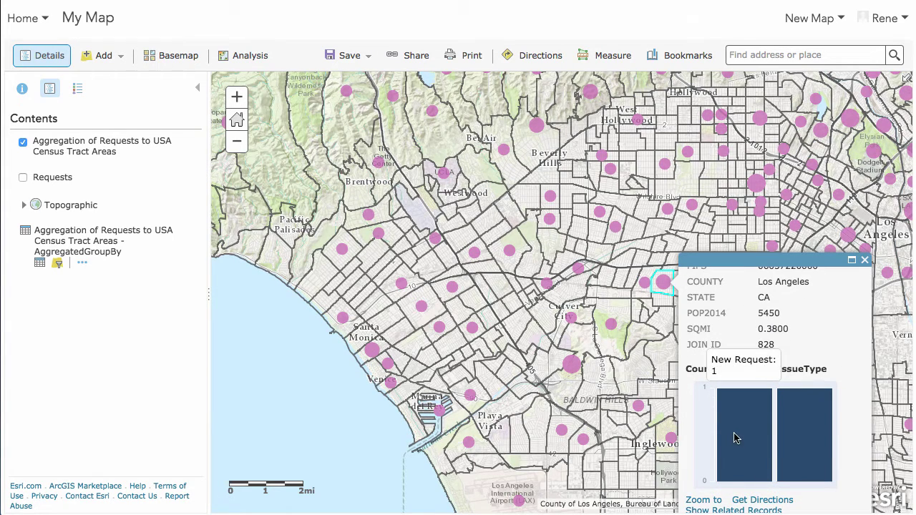
Examine the request summary and issue type chart of the tract just south of Culver City, and close the summary.
left_click(576, 367)
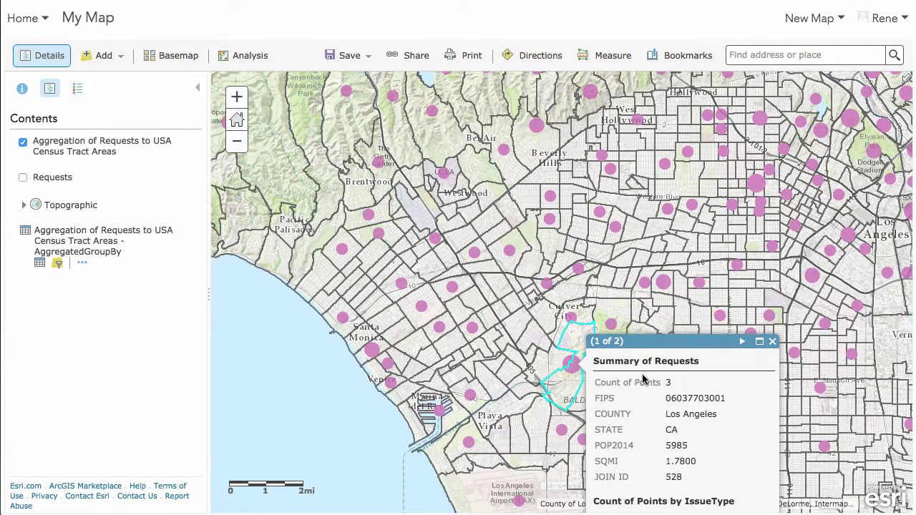
scroll(691, 417, "down", 2)
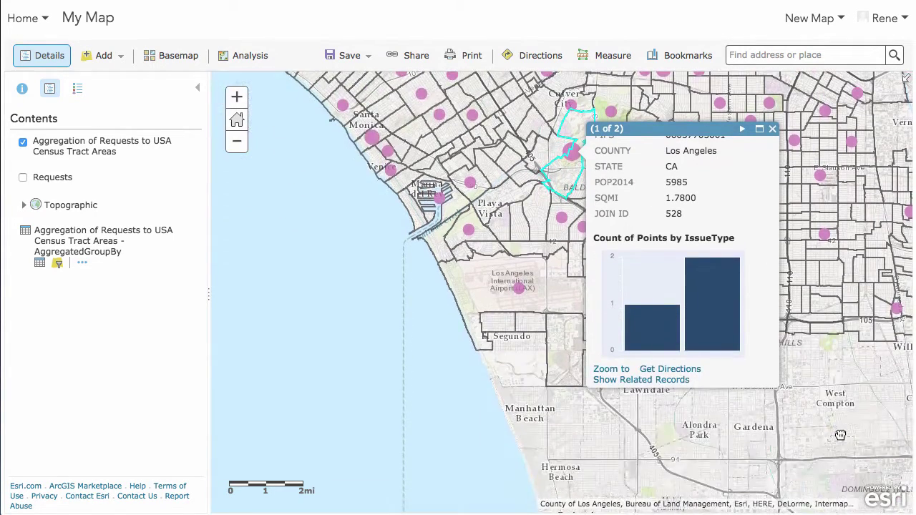
mouse_move(653, 346)
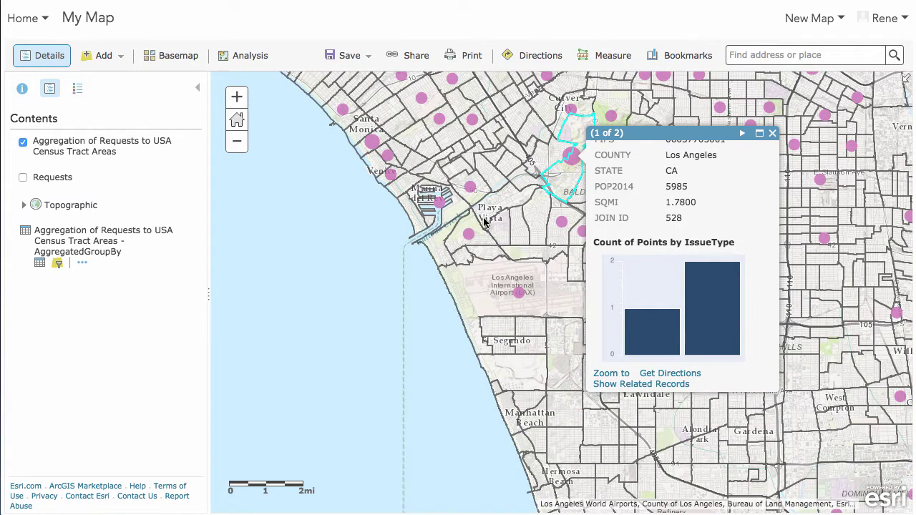
left_click_drag(542, 166, 477, 167)
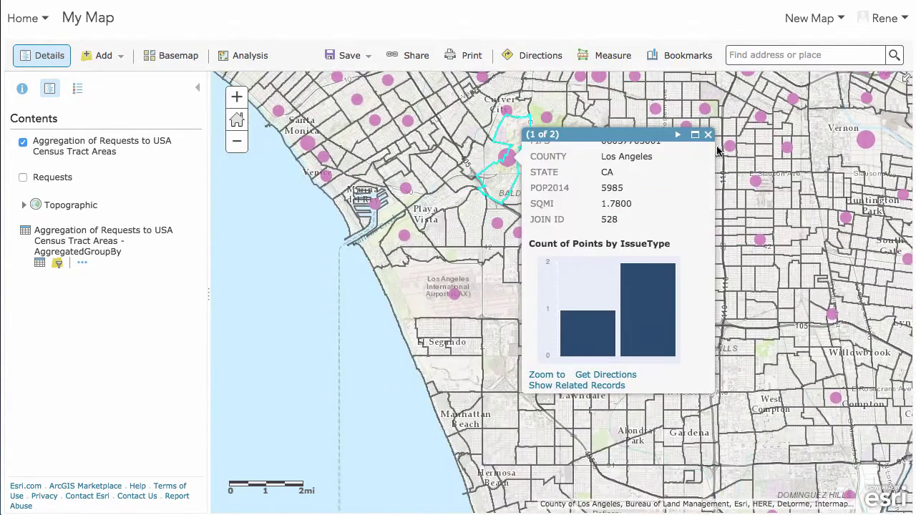
left_click(709, 135)
Focus the map on central Los Angeles and open the style settings of the Aggregation of Requests to USA Census Tract Areas layer.
left_click(238, 143)
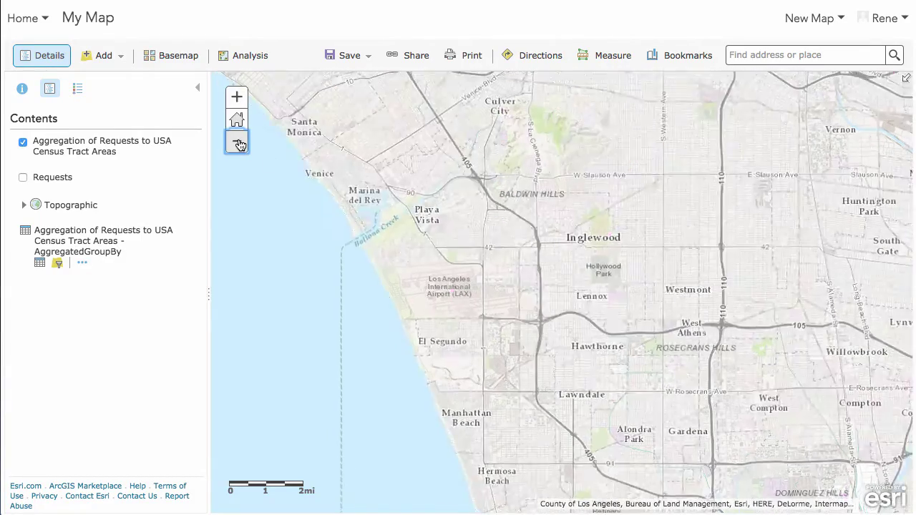
left_click(239, 143)
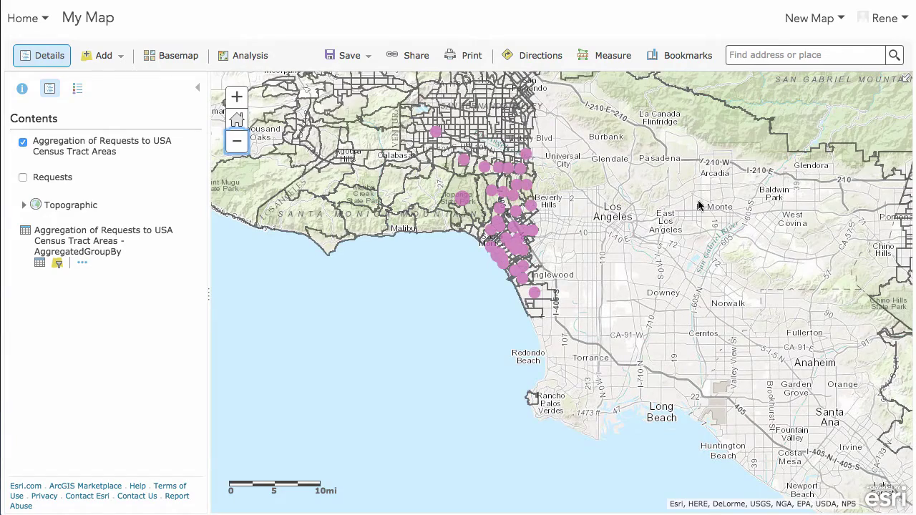
left_click_drag(783, 179, 784, 174)
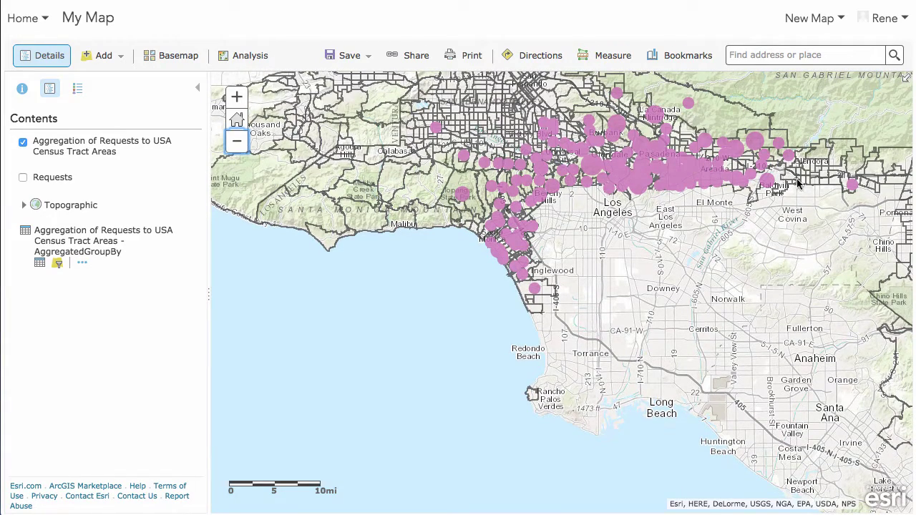
left_click_drag(784, 150, 646, 244)
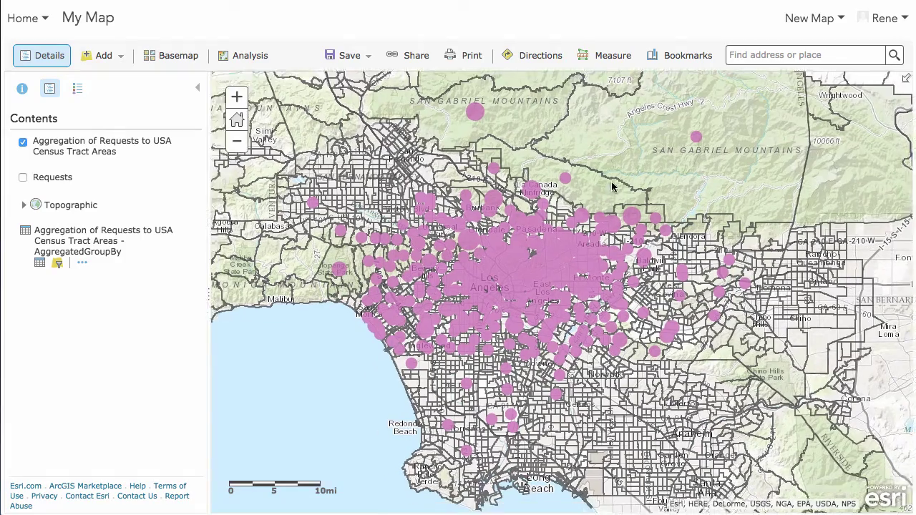
left_click_drag(585, 237, 611, 206)
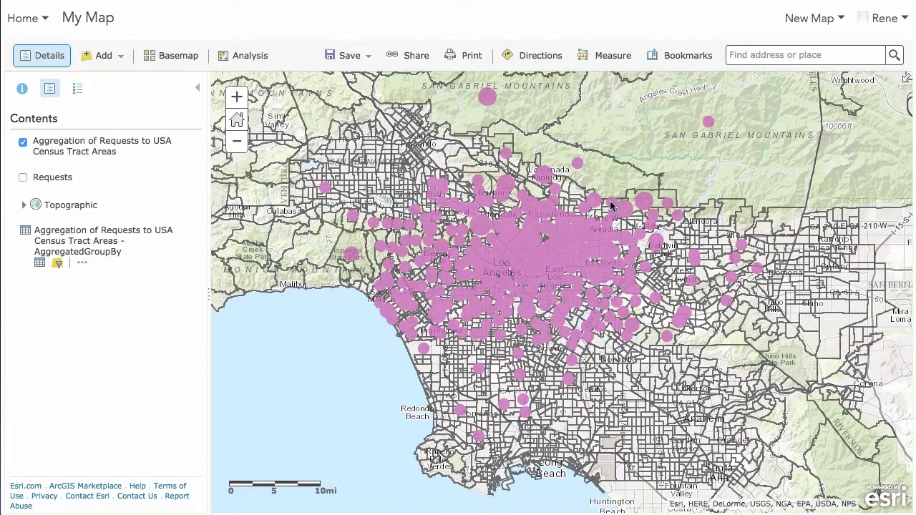
mouse_move(367, 194)
left_mouse_down()
mouse_move(597, 390)
mouse_move(696, 458)
left_mouse_up()
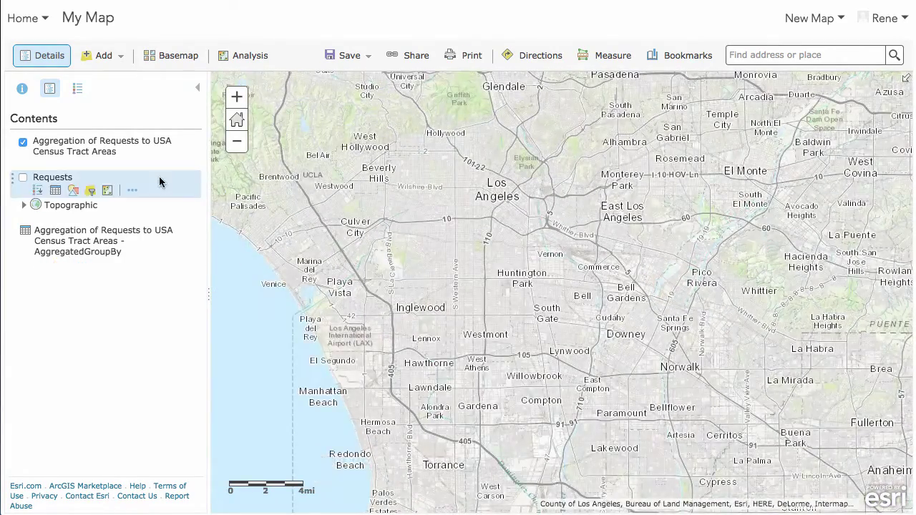
mouse_move(73, 162)
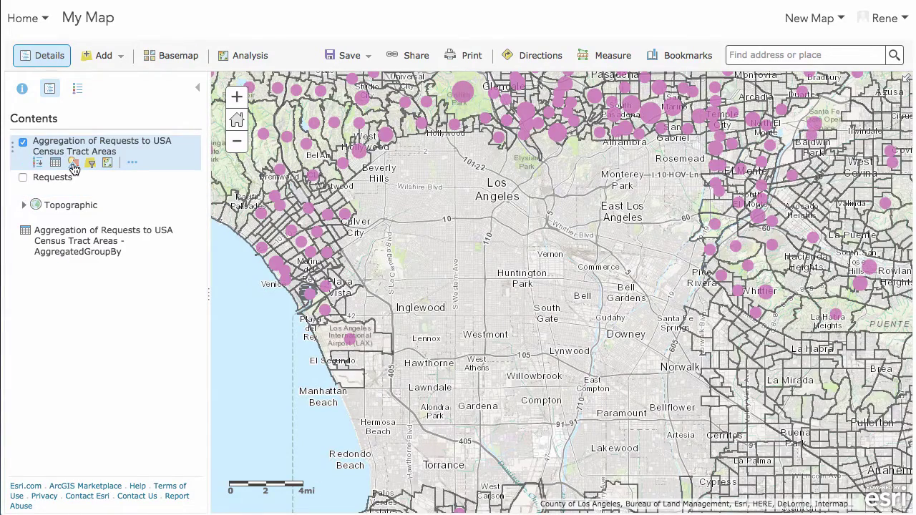
left_click(73, 163)
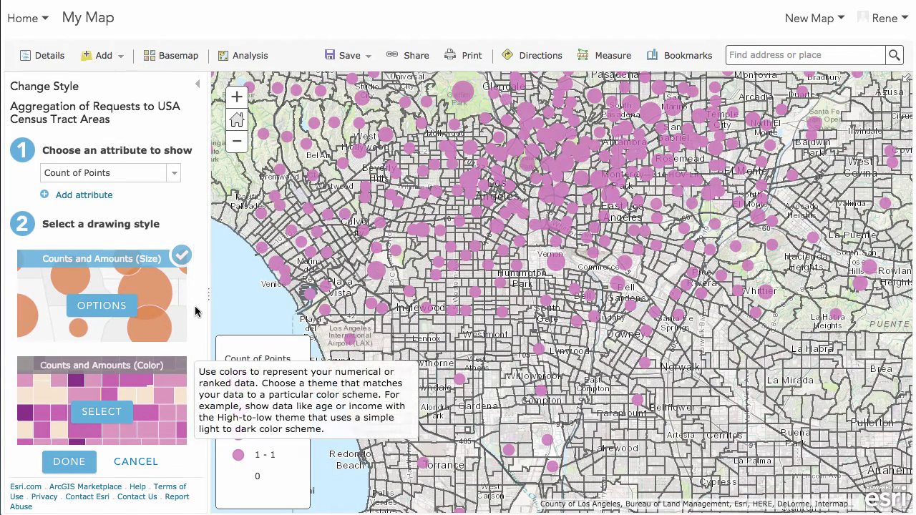
Review the available drawing styles and the Counts and Amounts (Size) options for the Count of Points attribute.
scroll(199, 297, "down", 2)
scroll(199, 297, "down", 2)
scroll(101, 315, "up", 3)
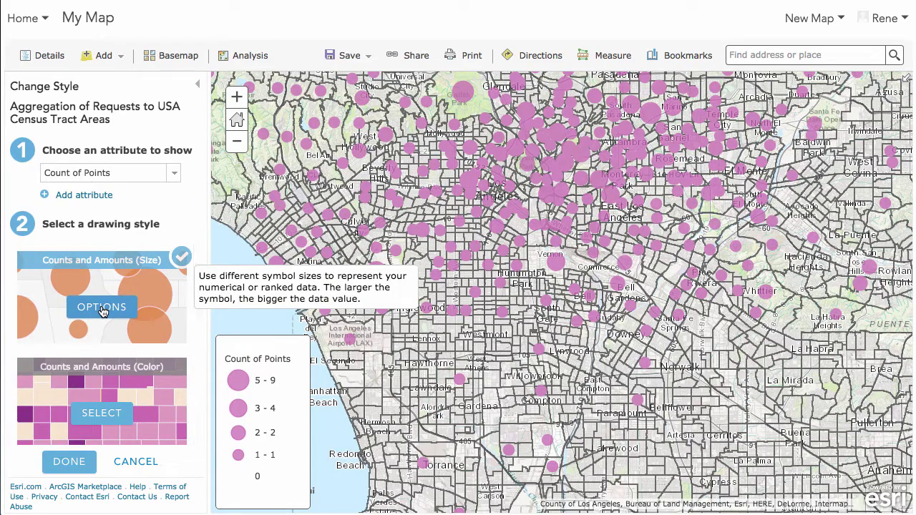
left_click(102, 307)
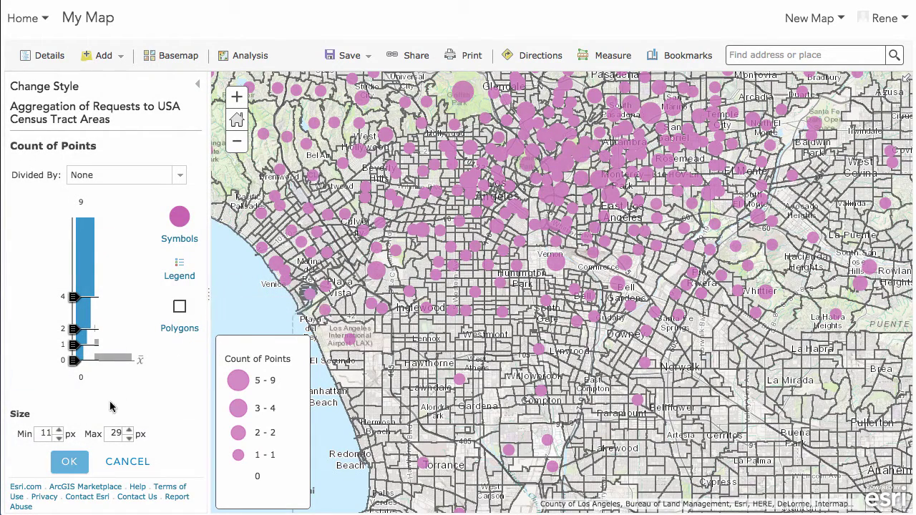
left_click(68, 462)
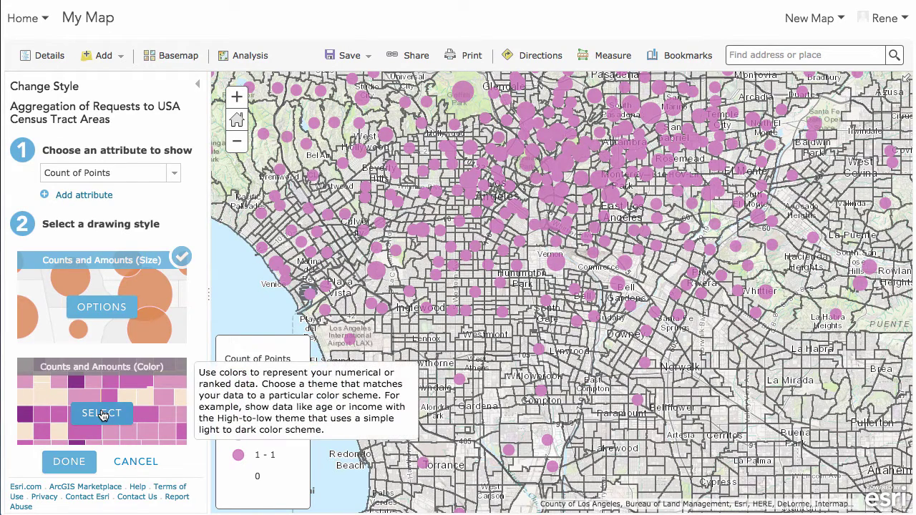
Try the Counts and Amounts (Color) drawing style for Count of Points and return to Counts and Amounts (Size).
left_click(105, 415)
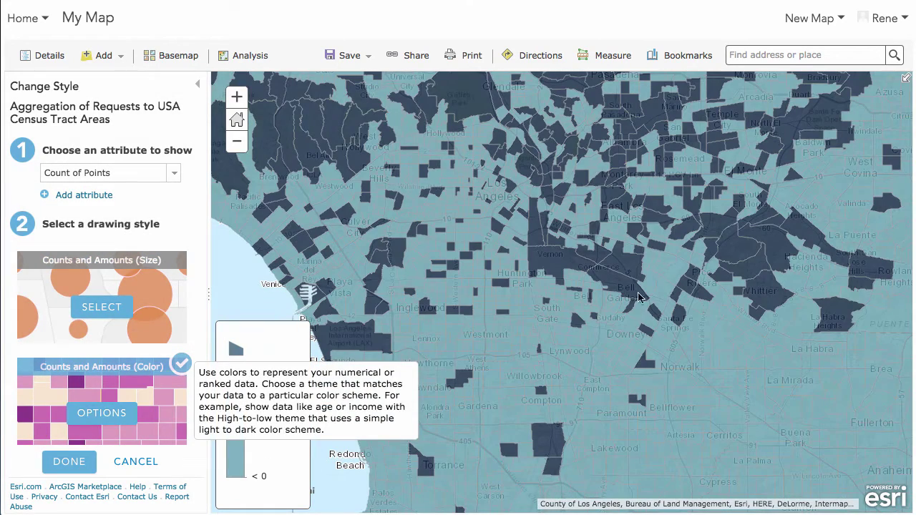
scroll(120, 387, "down", 3)
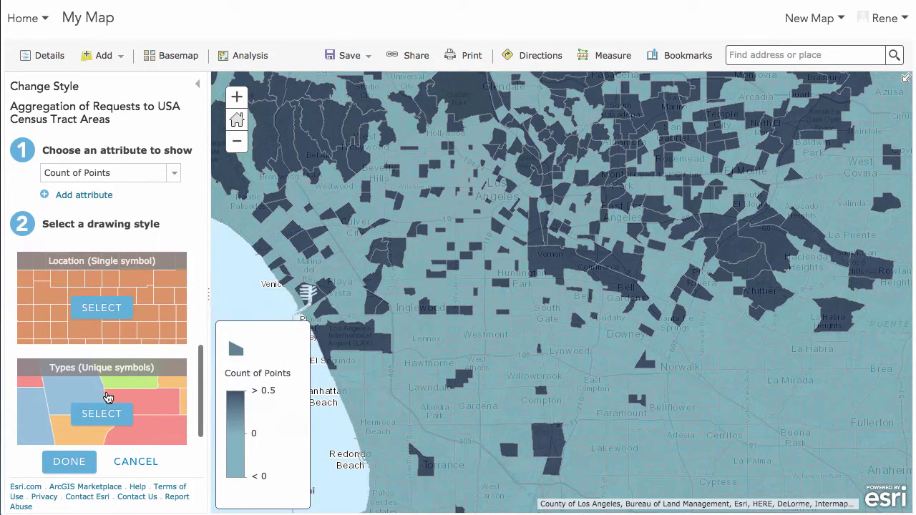
scroll(93, 394, "up", 1)
scroll(90, 390, "up", 2)
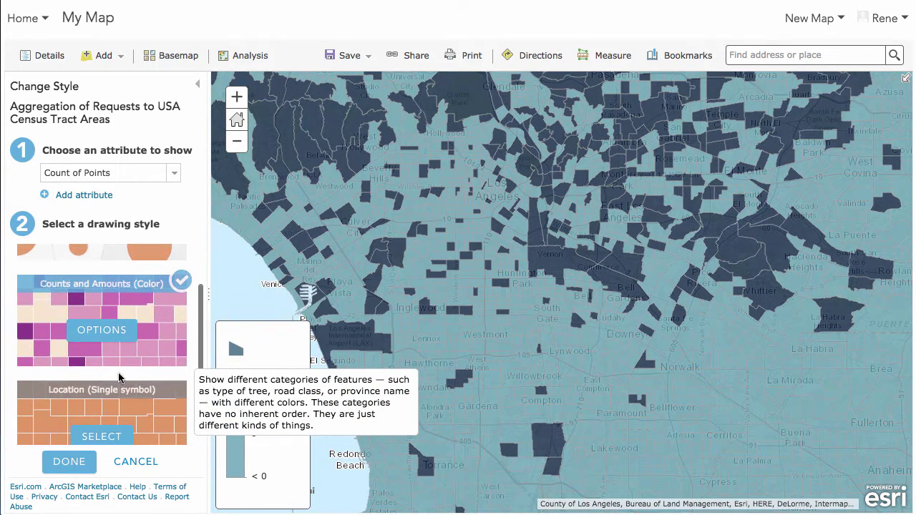
scroll(119, 320, "up", 2)
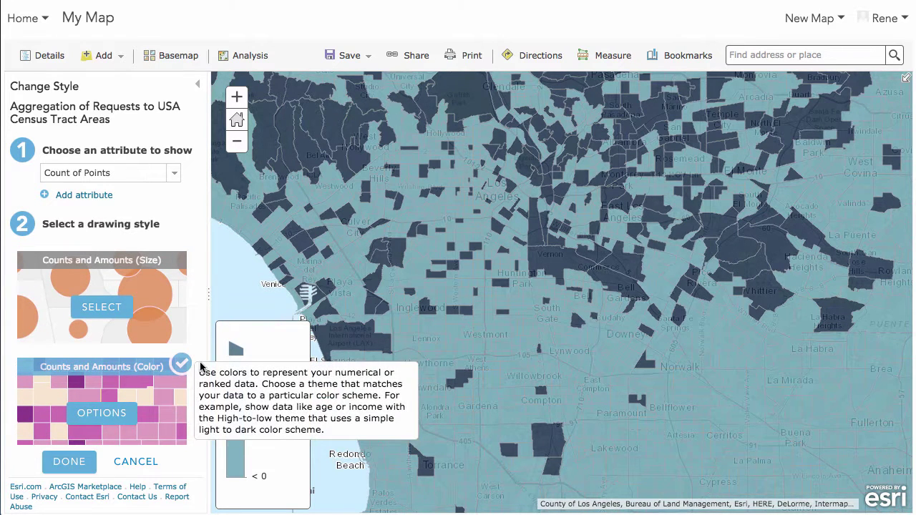
left_click(105, 309)
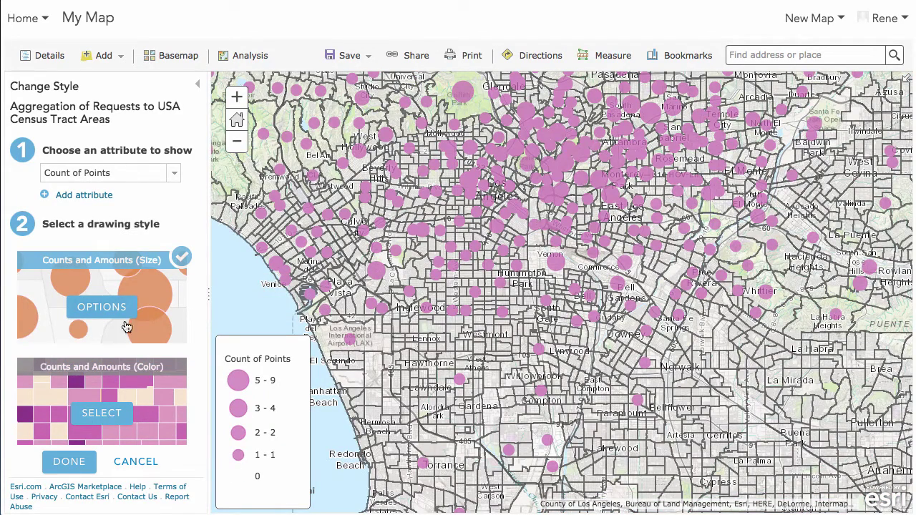
In the Counts and Amounts (Size) options, set the census tract polygons' fill and outline to no color, and apply the style.
scroll(104, 390, "down", 3)
scroll(103, 421, "down", 1)
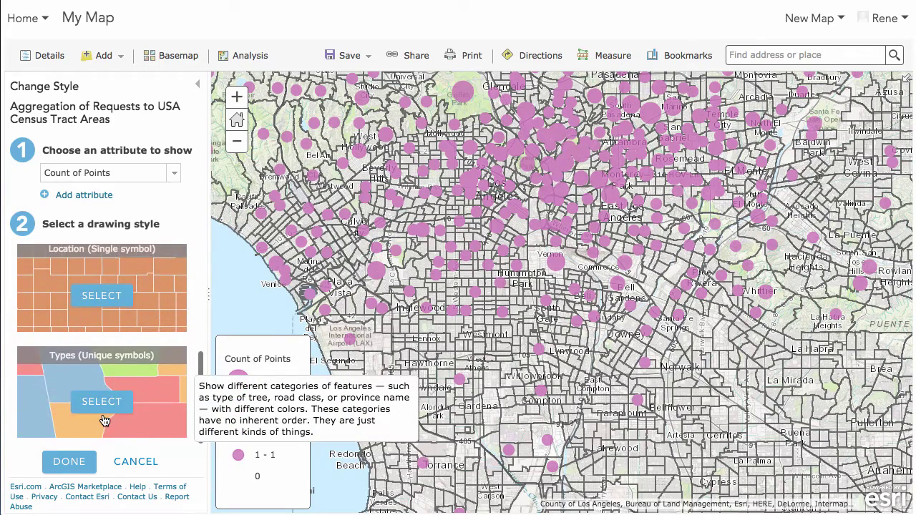
scroll(104, 421, "up", 3)
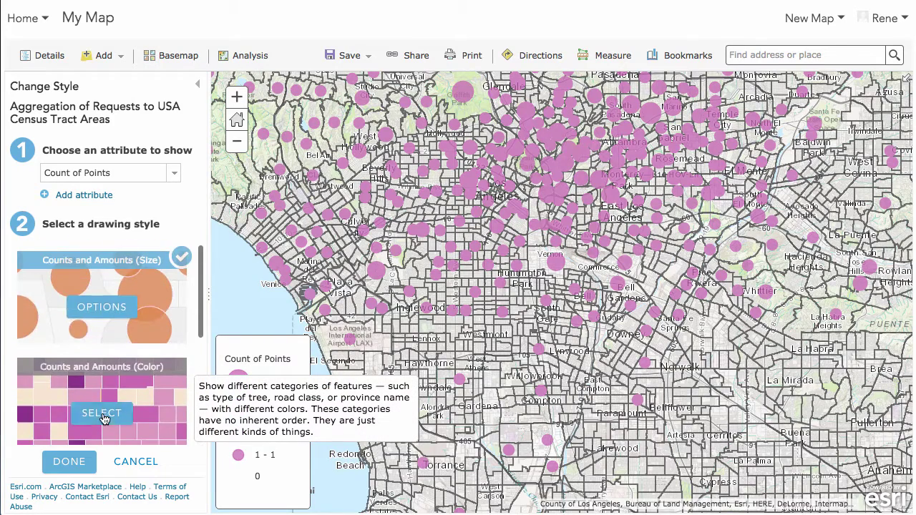
left_click(106, 306)
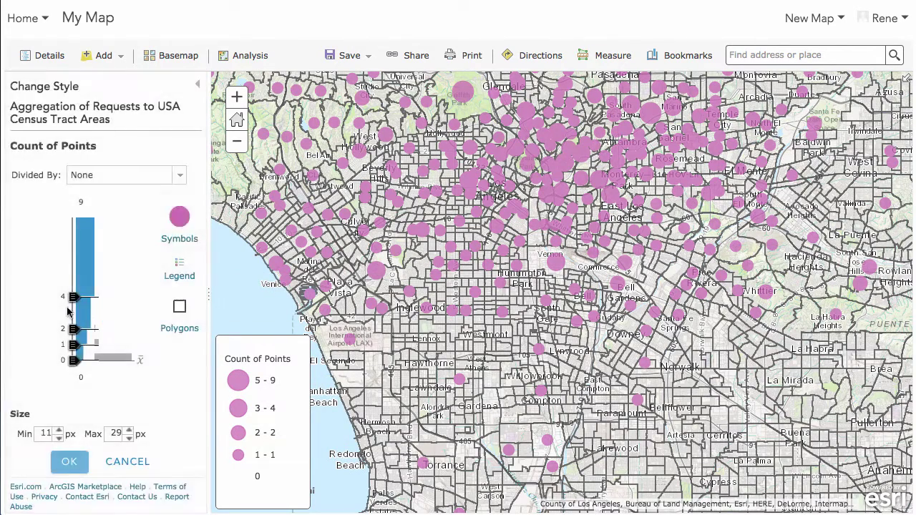
left_click(180, 309)
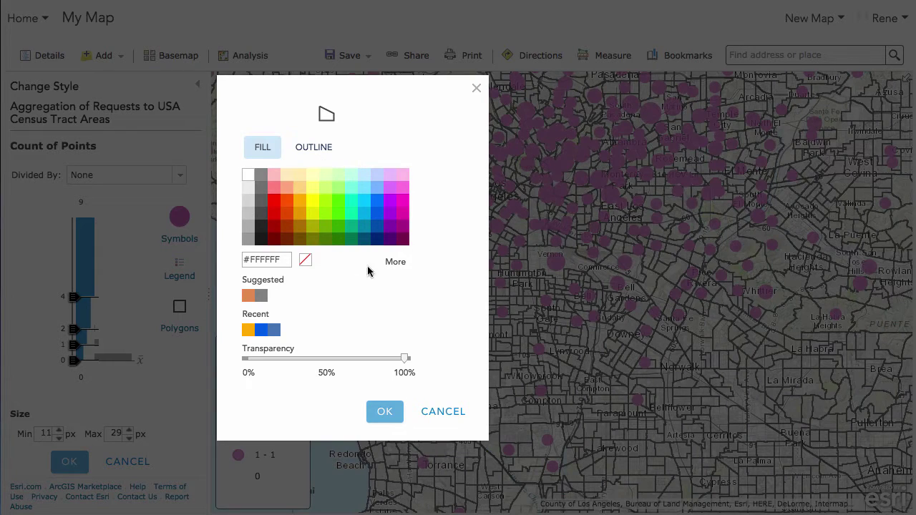
left_click(305, 262)
left_click(315, 148)
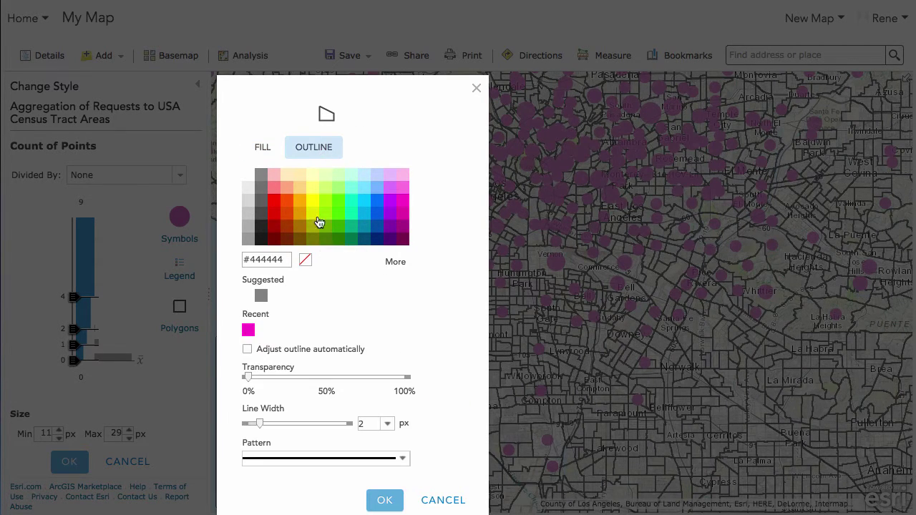
left_click(306, 261)
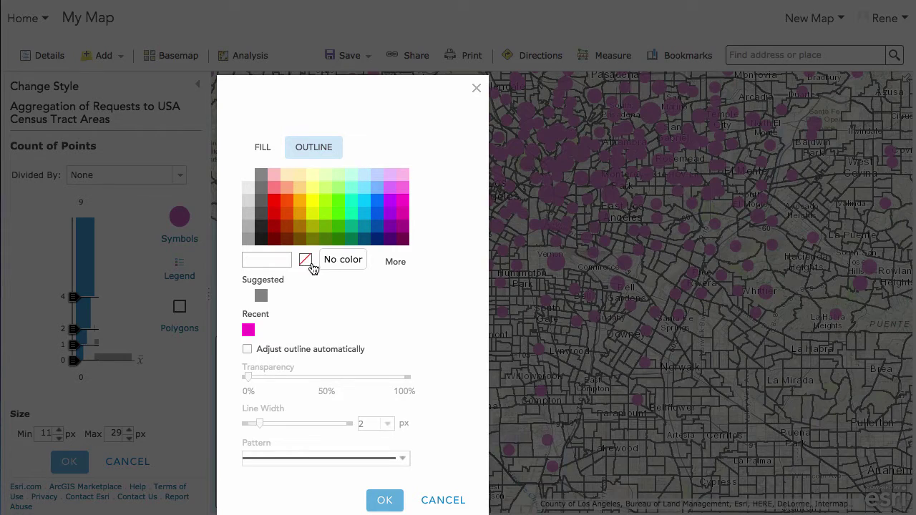
left_click(383, 501)
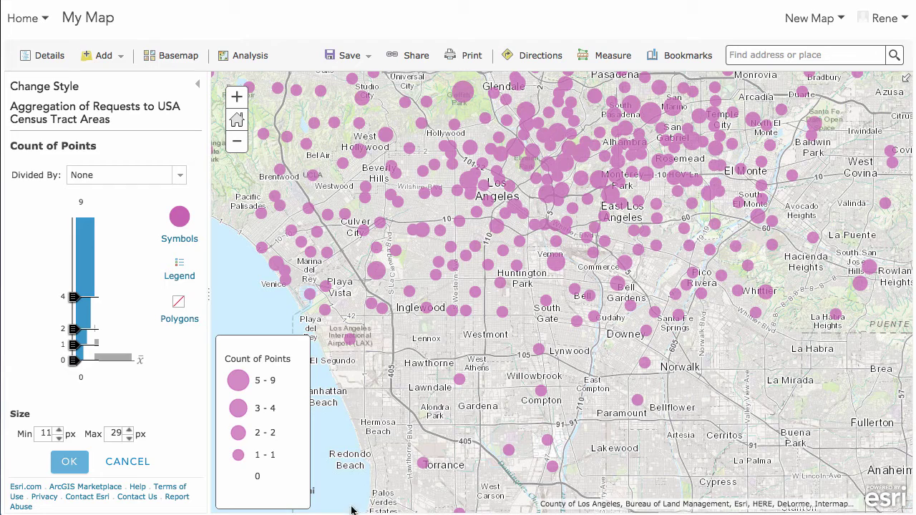
left_click(72, 461)
left_click(71, 462)
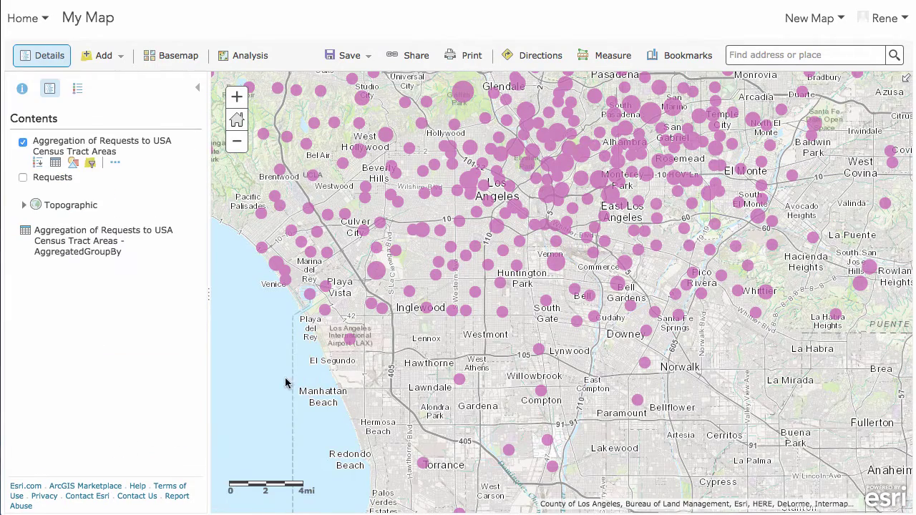
Examine the request summary and issue type chart of a census tract just northeast of downtown Los Angeles, and close the summary.
left_click_drag(403, 146, 454, 219)
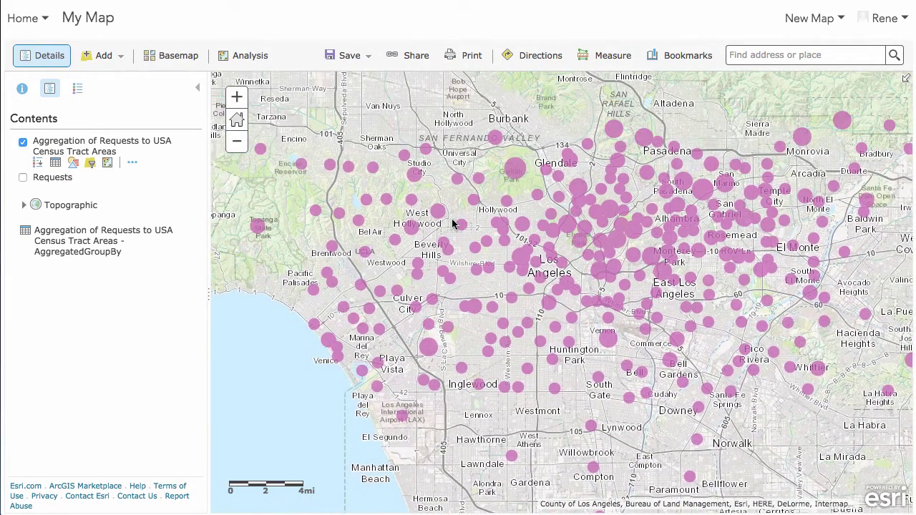
left_click_drag(544, 146, 536, 168)
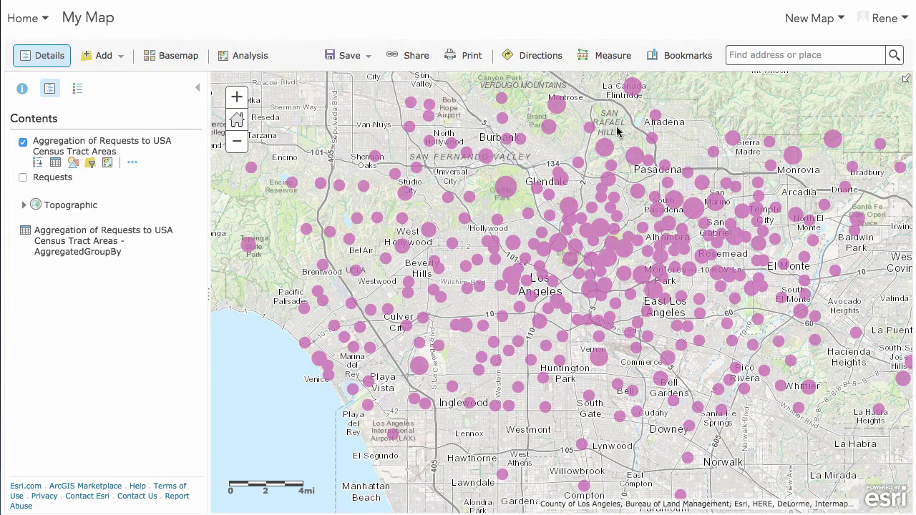
left_click(609, 266)
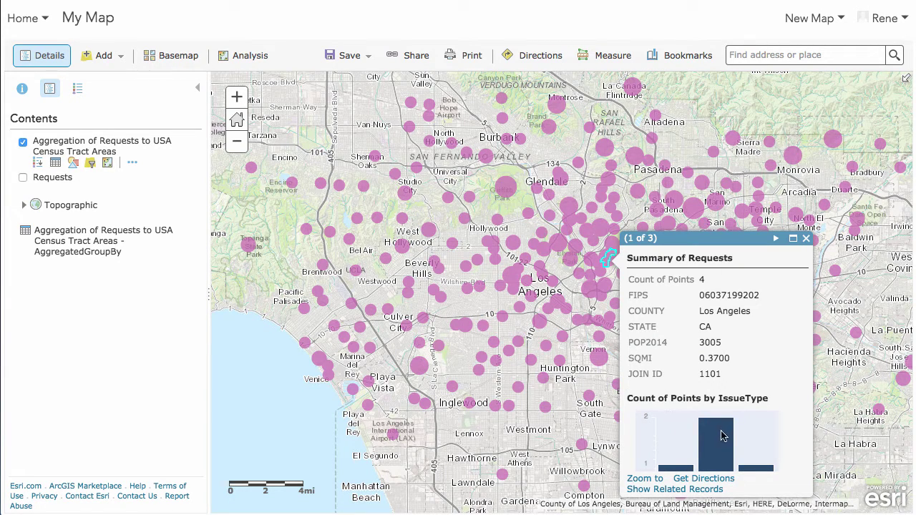
mouse_move(680, 470)
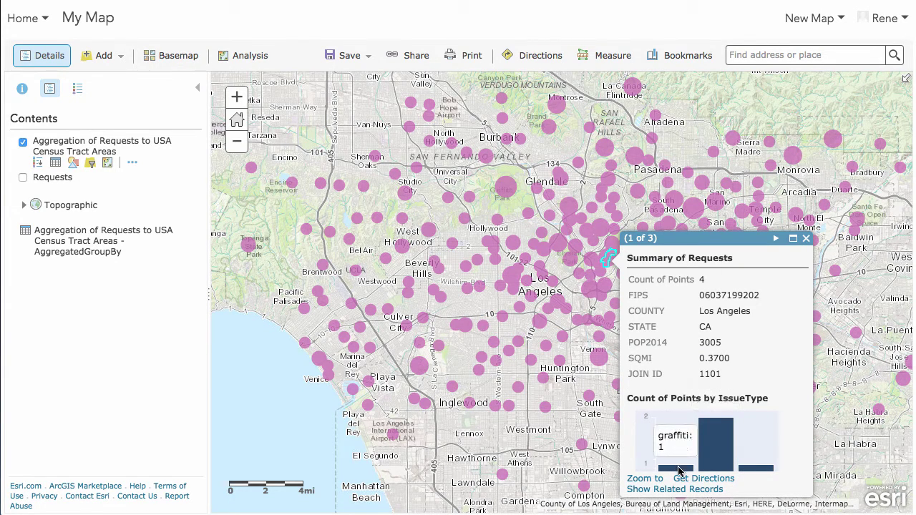
mouse_move(760, 471)
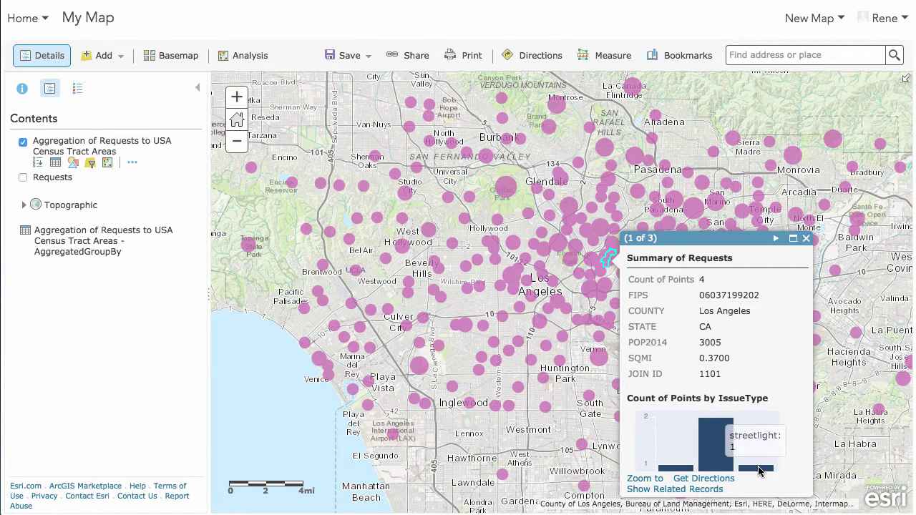
left_click(807, 239)
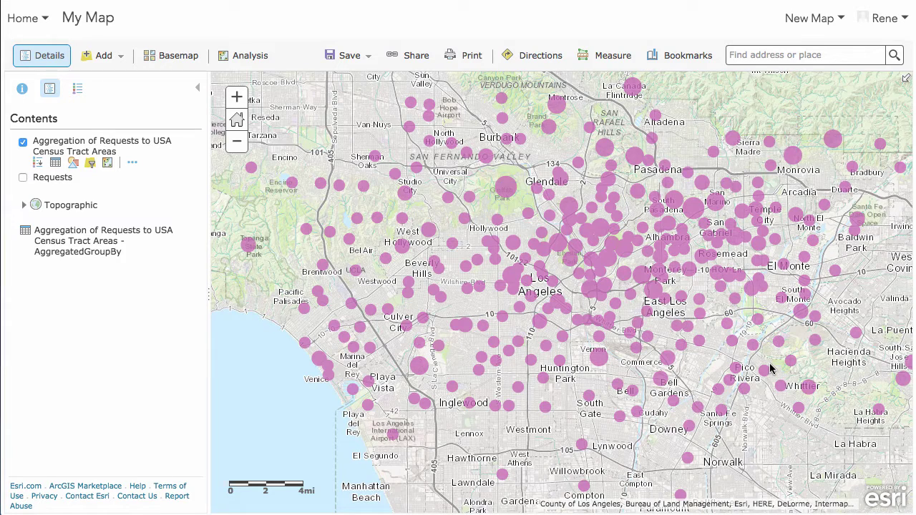